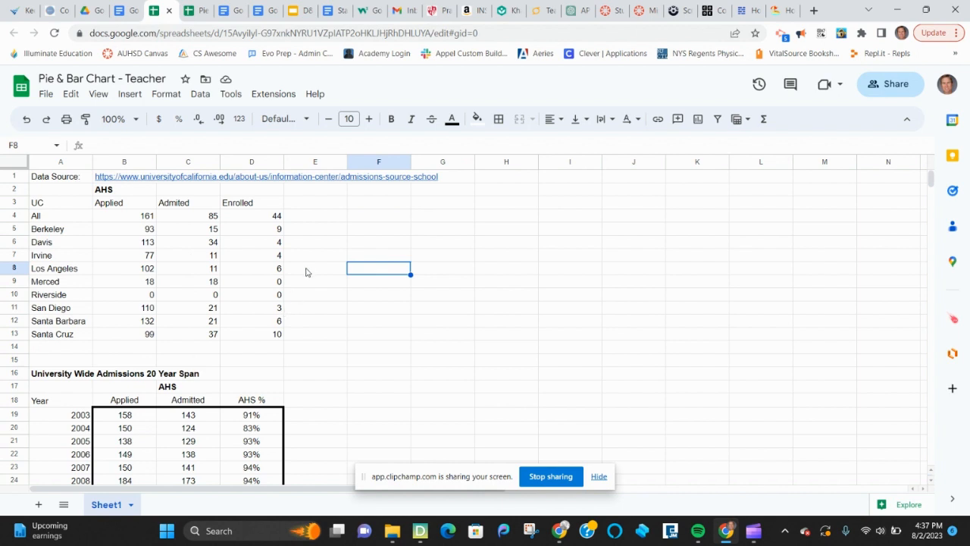
- Open the Data Source link in the sheet and examine the University of California admissions by source school table
{"action": "left_click", "coordinate": [141, 180]}
{"action": "left_click", "coordinate": [154, 196]}
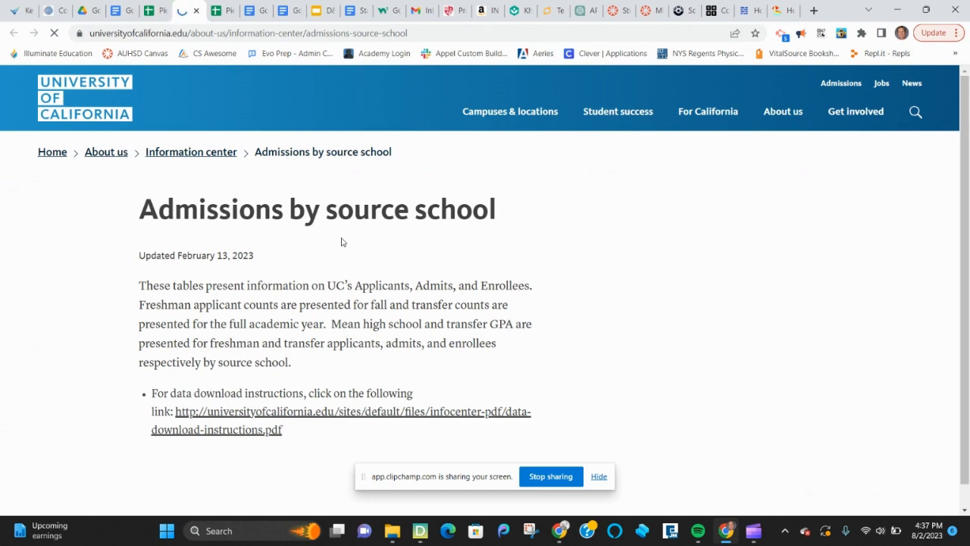
{"action": "scroll", "coordinate": [341, 242], "scroll_direction": "down", "scroll_amount": 1}
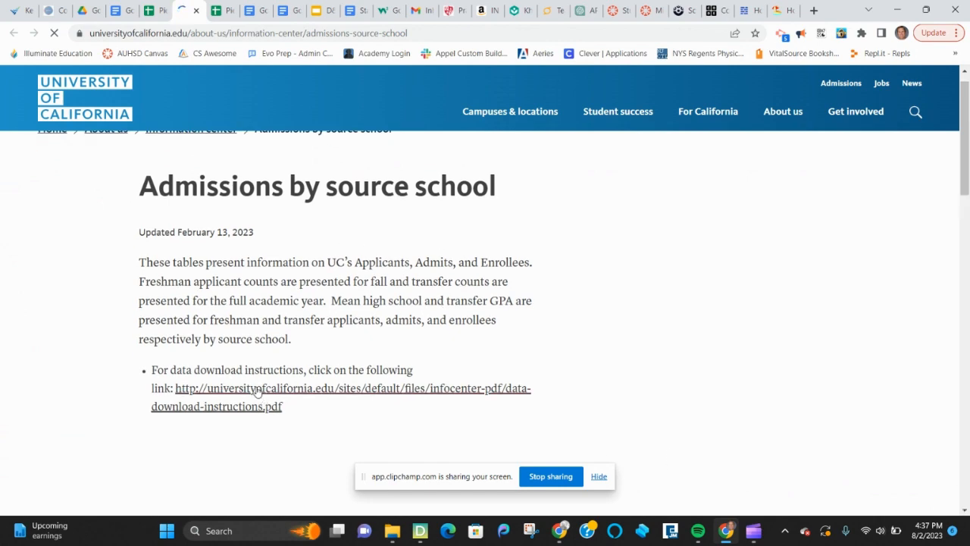
{"action": "scroll", "coordinate": [247, 372], "scroll_direction": "down", "scroll_amount": 3}
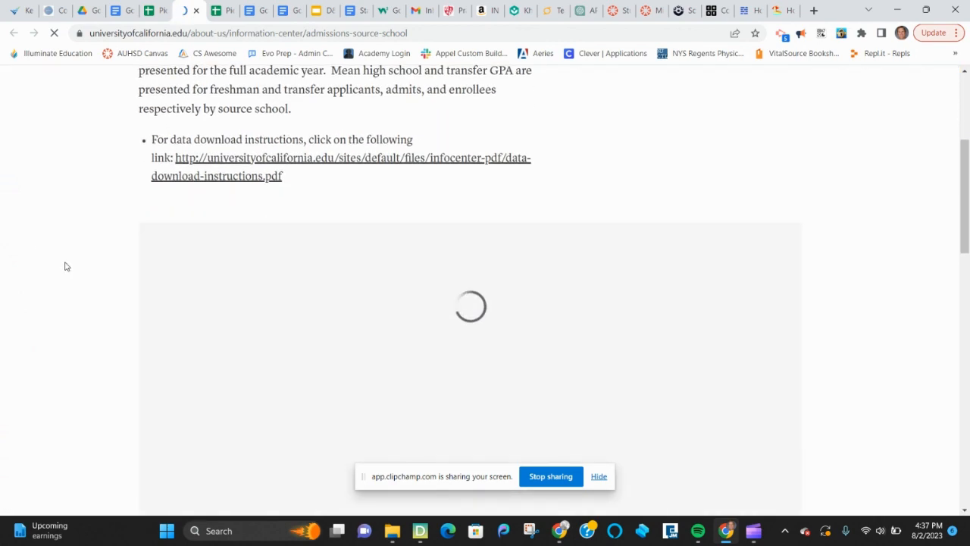
{"action": "scroll", "coordinate": [64, 266], "scroll_direction": "down", "scroll_amount": 2}
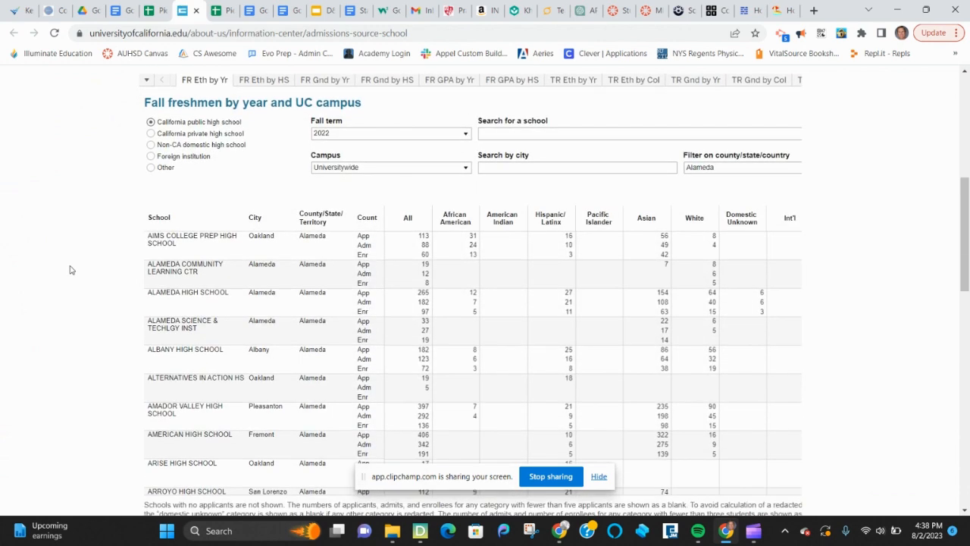
{"action": "scroll", "coordinate": [70, 270], "scroll_direction": "up", "scroll_amount": 2}
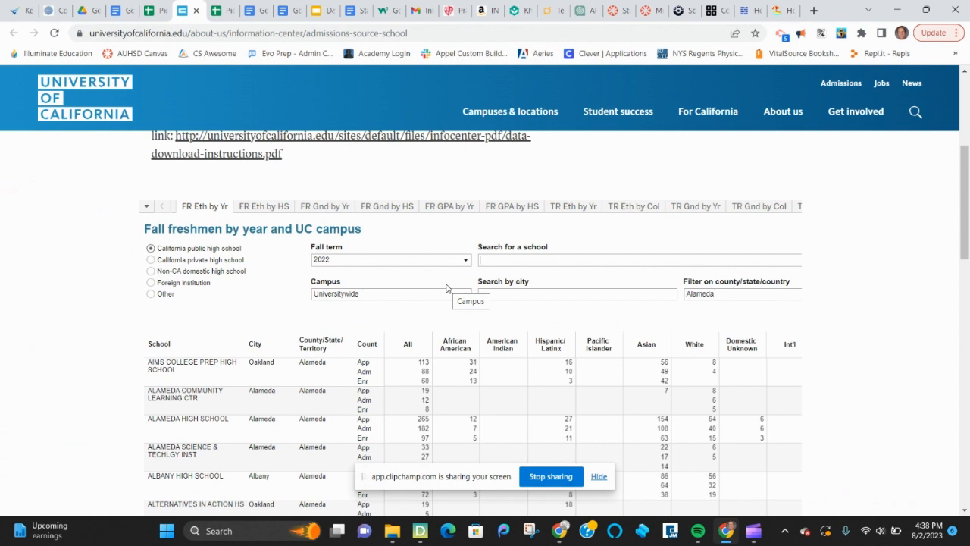
- Search the admissions table for the school Acalanes and filter the county to Contra Costa
{"action": "type", "text": "Acalanes"}
{"action": "left_click", "coordinate": [725, 294]}
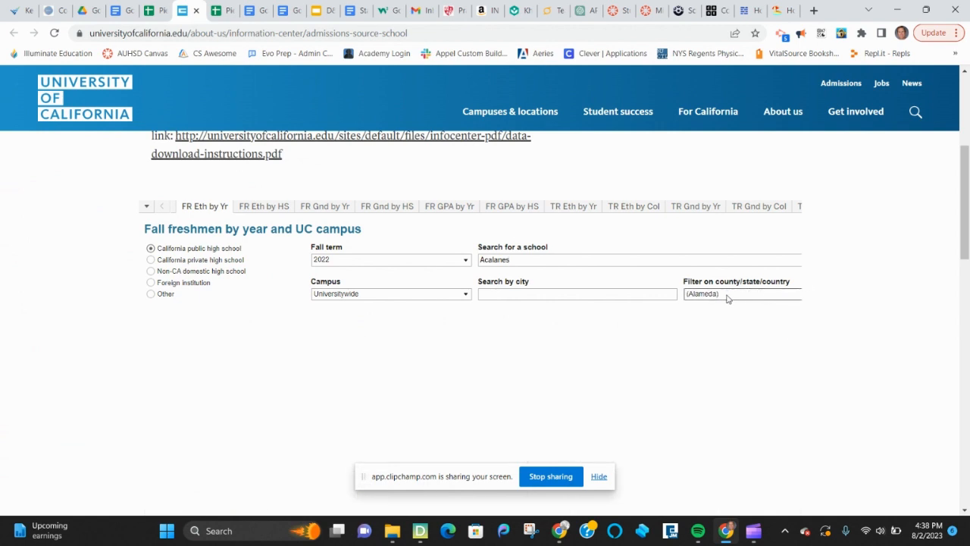
{"action": "left_click", "coordinate": [738, 294]}
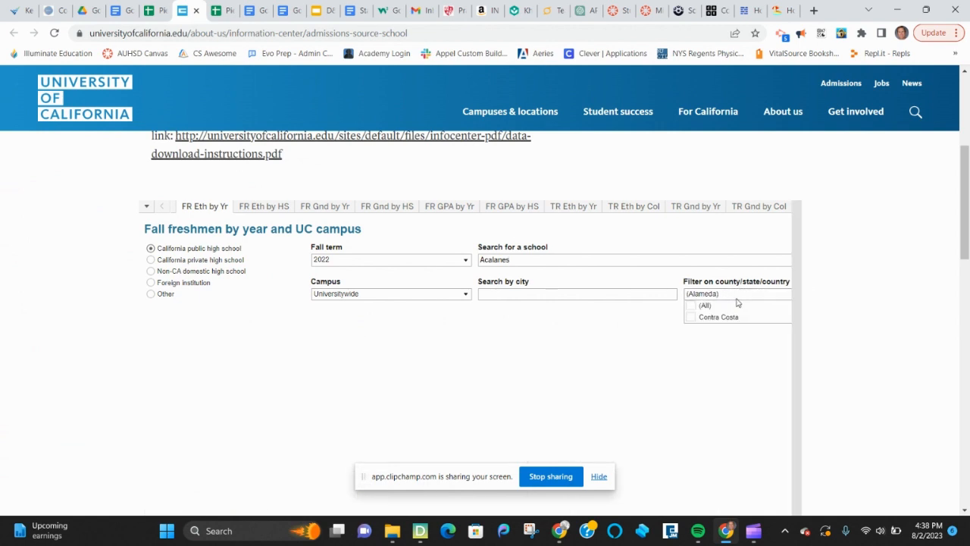
{"action": "left_click", "coordinate": [690, 317]}
{"action": "left_click", "coordinate": [691, 295]}
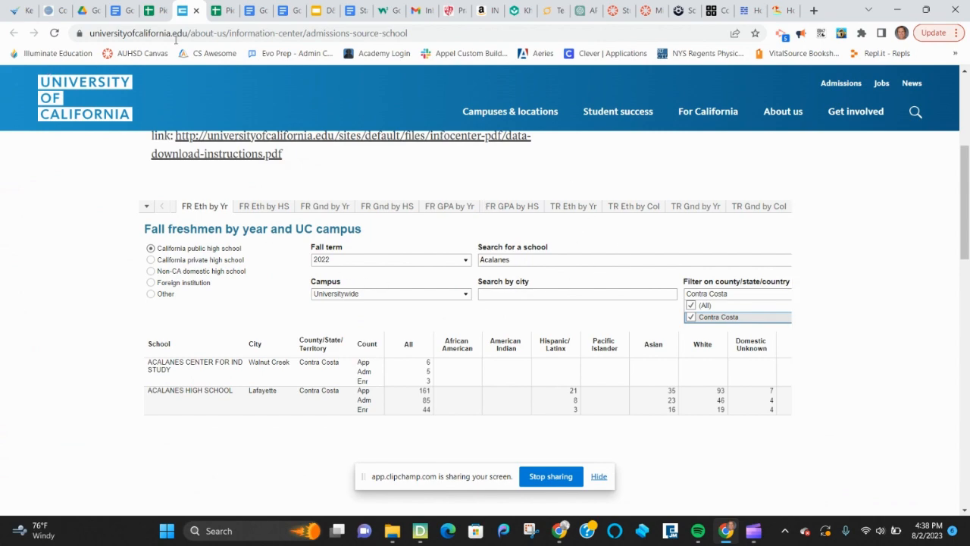
- Return to the Pie & Bar Chart spreadsheet and insert a chart of UC and Applied data (A3:B13), placed beside the table
{"action": "left_click", "coordinate": [149, 11]}
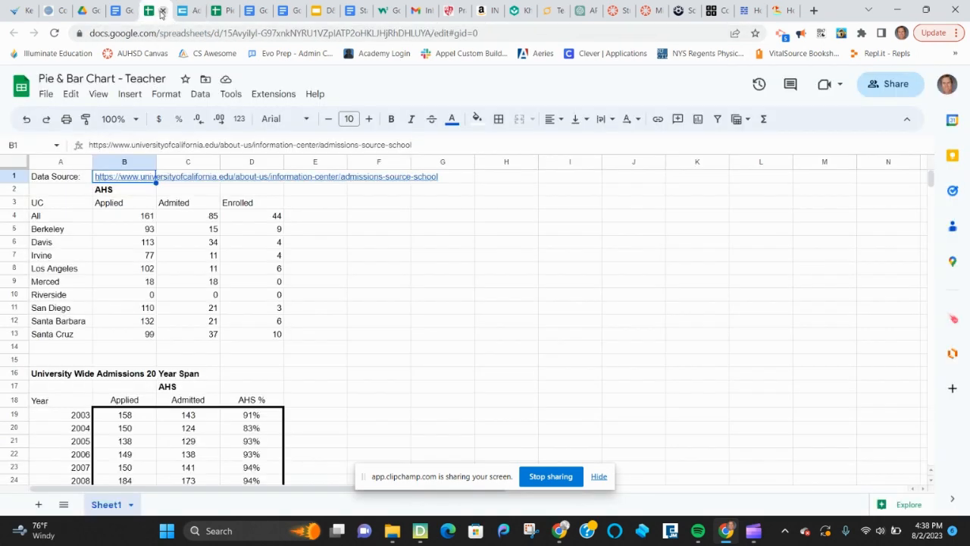
{"action": "left_click", "coordinate": [238, 335]}
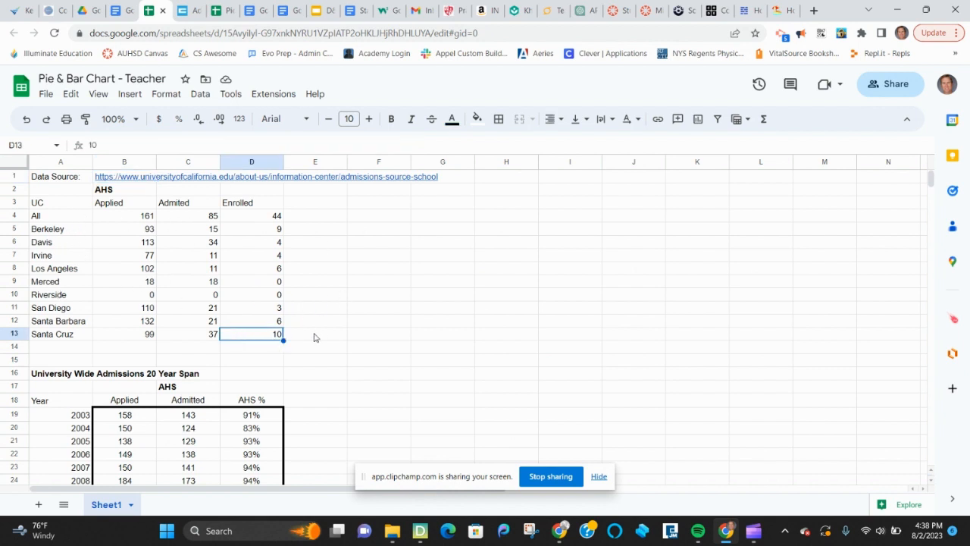
{"action": "left_click", "coordinate": [365, 348]}
{"action": "left_click_drag", "start_coordinate": [40, 206], "coordinate": [132, 337]}
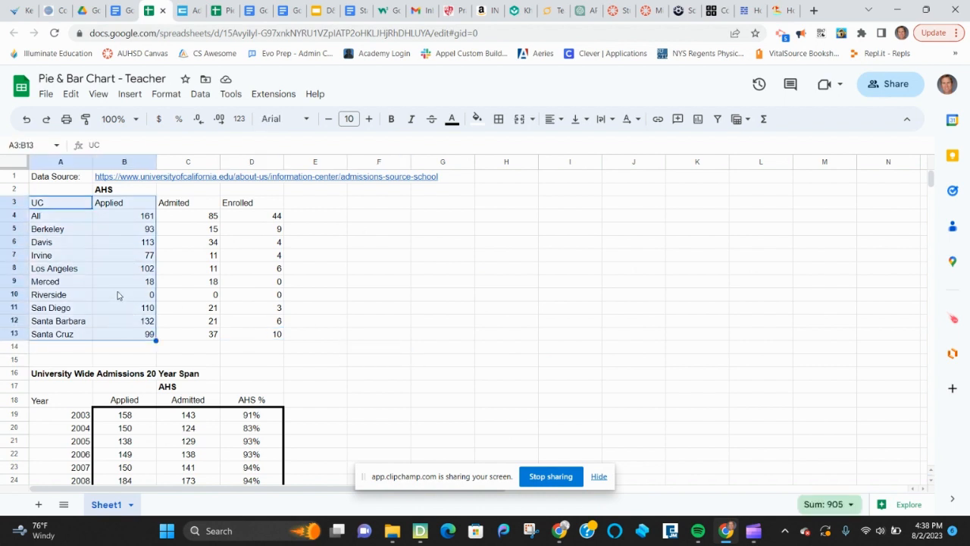
{"action": "left_click", "coordinate": [143, 99]}
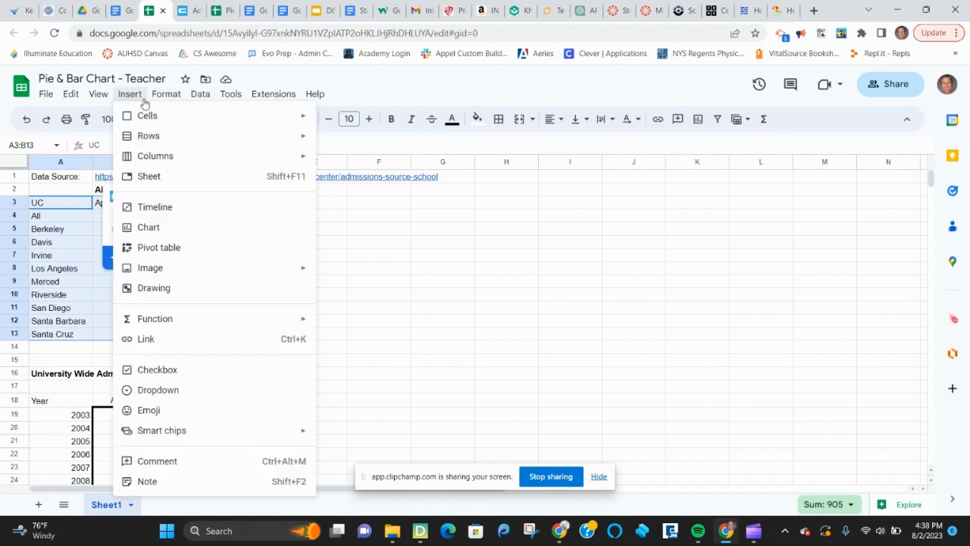
{"action": "left_click", "coordinate": [154, 230]}
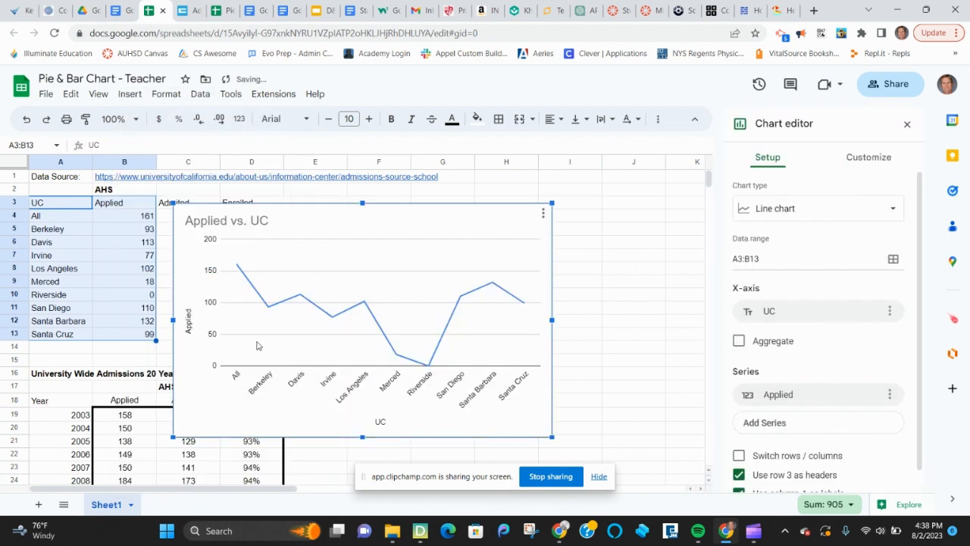
{"action": "left_click_drag", "start_coordinate": [573, 200], "coordinate": [632, 200]}
- Change the Applied vs. UC chart type to a column chart
{"action": "left_click", "coordinate": [840, 219]}
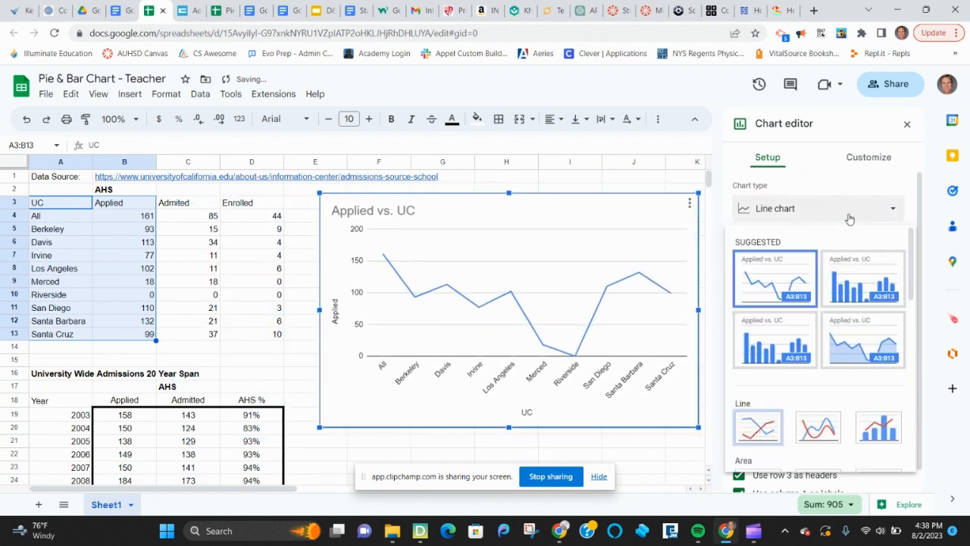
{"action": "scroll", "coordinate": [779, 364], "scroll_direction": "down", "scroll_amount": 5}
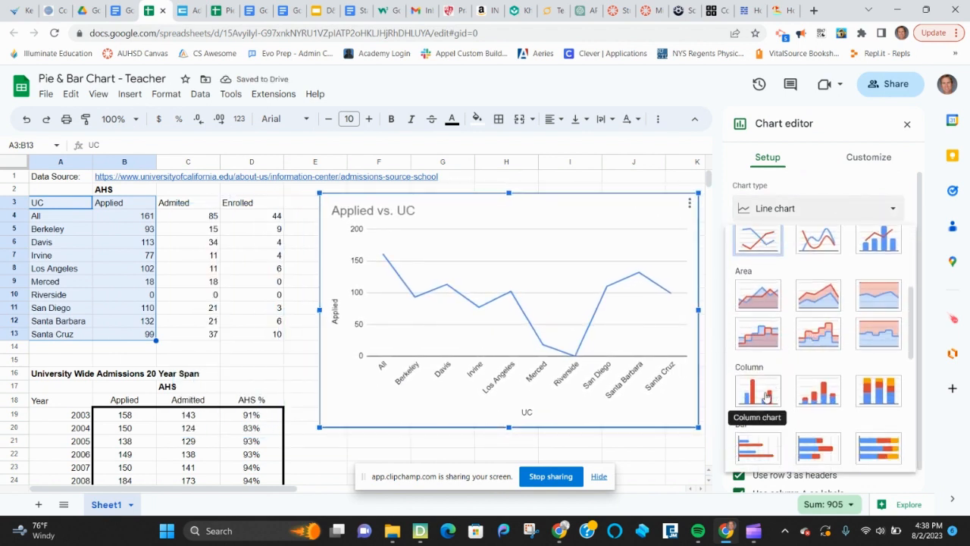
{"action": "left_click", "coordinate": [758, 392]}
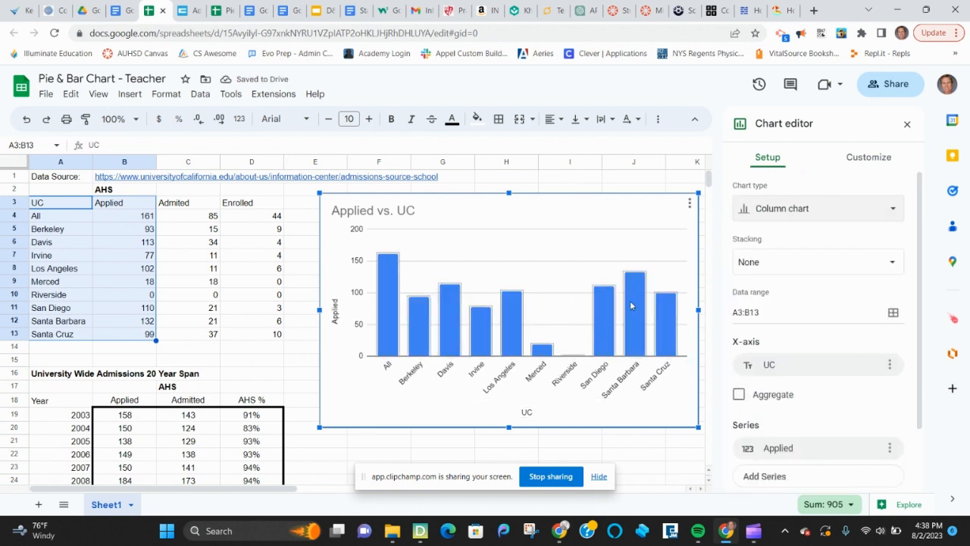
- Change the Applied vs. UC chart to a bar chart and delete the chart
{"action": "left_click", "coordinate": [812, 215]}
{"action": "scroll", "coordinate": [826, 297], "scroll_direction": "down", "scroll_amount": 6}
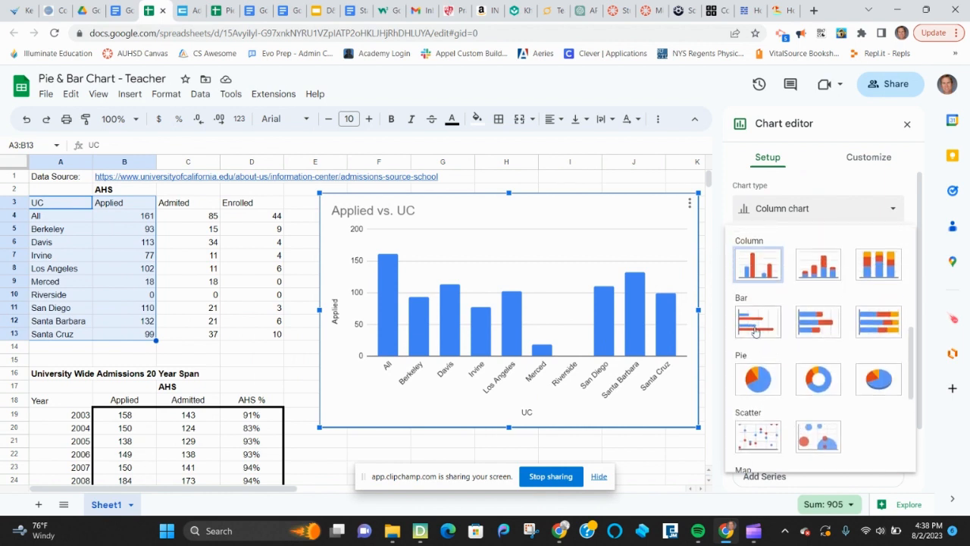
{"action": "left_click", "coordinate": [756, 329]}
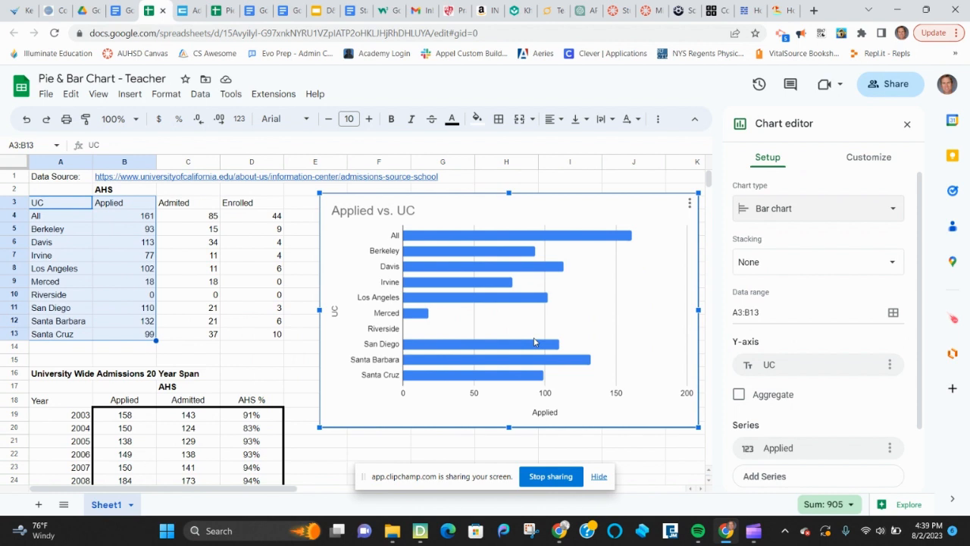
{"action": "key", "text": "Delete"}
{"action": "left_click", "coordinate": [458, 347]}
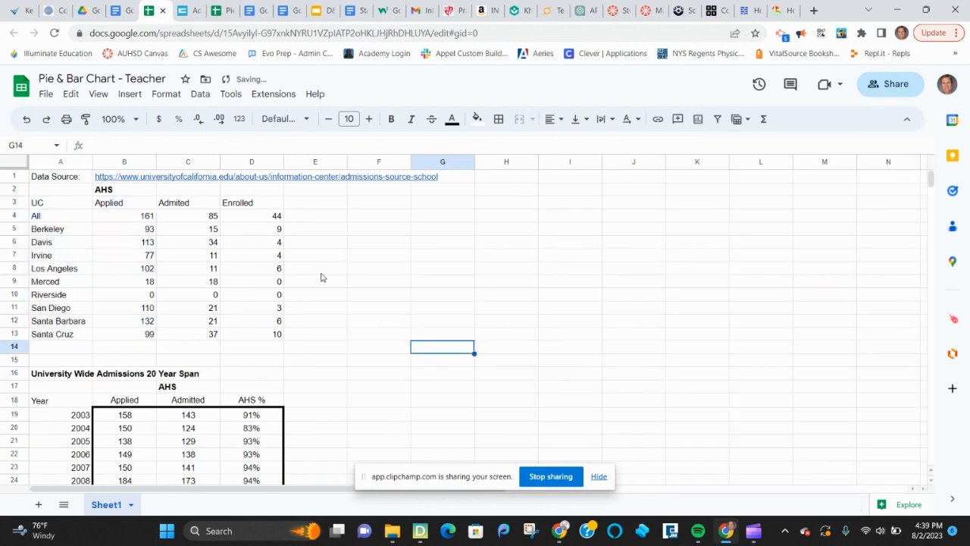
- Insert a chart from the non-adjacent UC and Admited columns (A3:A13 and C3:C13), placed beside the table
{"action": "left_click_drag", "start_coordinate": [53, 205], "coordinate": [63, 333]}
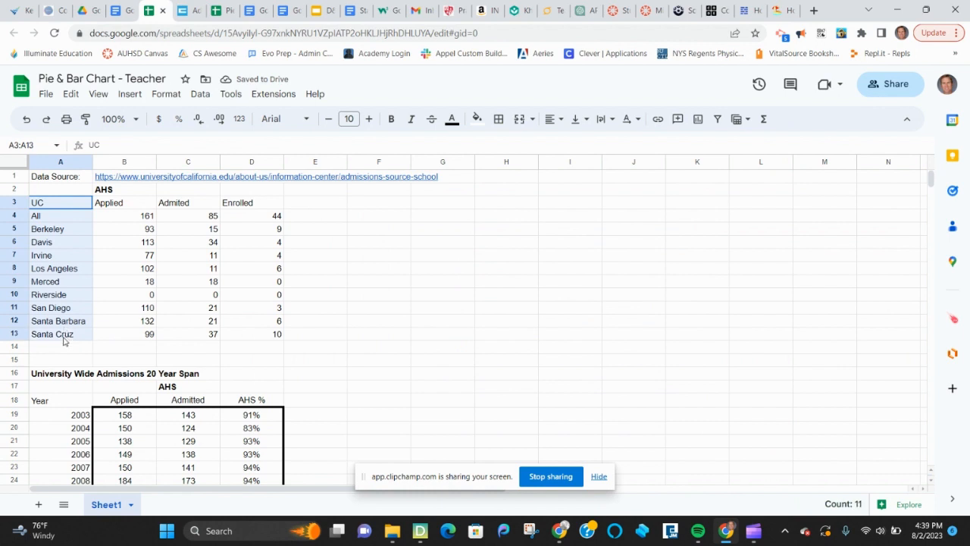
{"action": "left_click", "coordinate": [78, 271]}
{"action": "left_click_drag", "start_coordinate": [47, 203], "coordinate": [68, 336]}
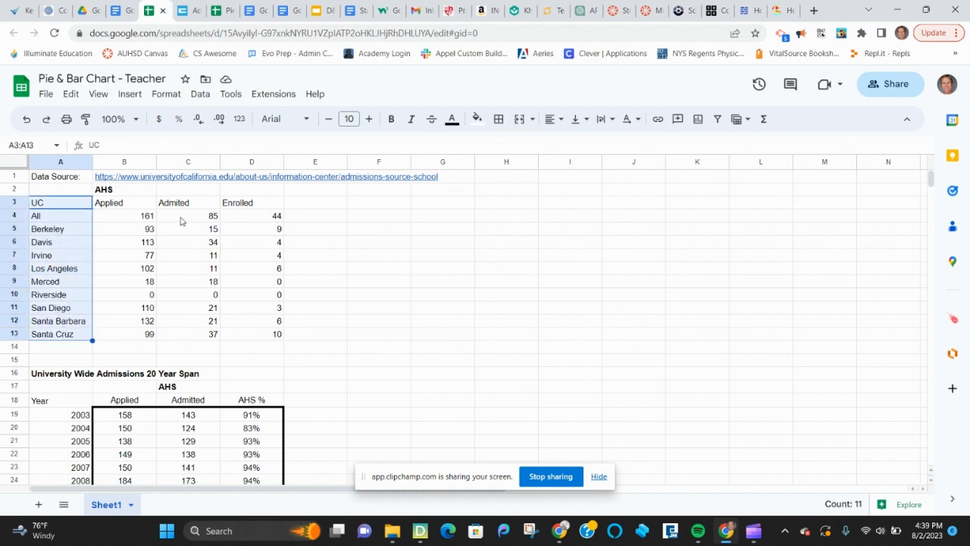
{"action": "left_click_drag", "start_coordinate": [181, 209], "coordinate": [193, 307]}
{"action": "left_click_drag", "start_coordinate": [46, 203], "coordinate": [69, 337]}
{"action": "left_click_drag", "start_coordinate": [196, 203], "coordinate": [203, 341]}
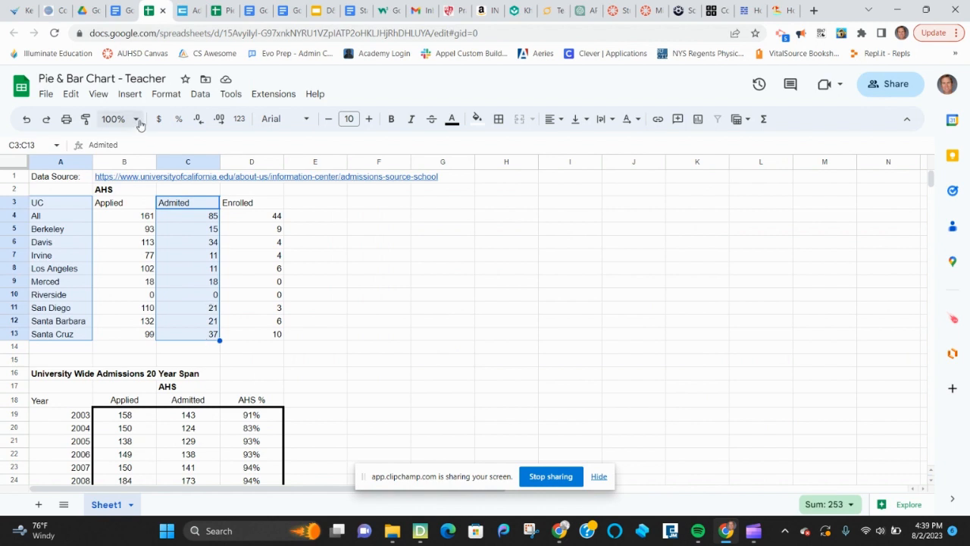
{"action": "left_click", "coordinate": [129, 93]}
{"action": "left_click", "coordinate": [150, 227]}
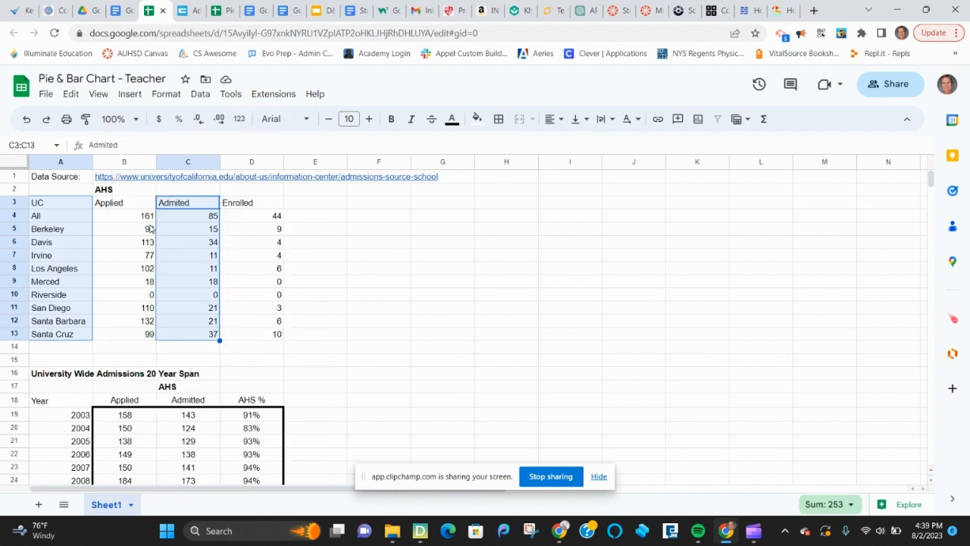
{"action": "left_click_drag", "start_coordinate": [420, 214], "coordinate": [581, 169]}
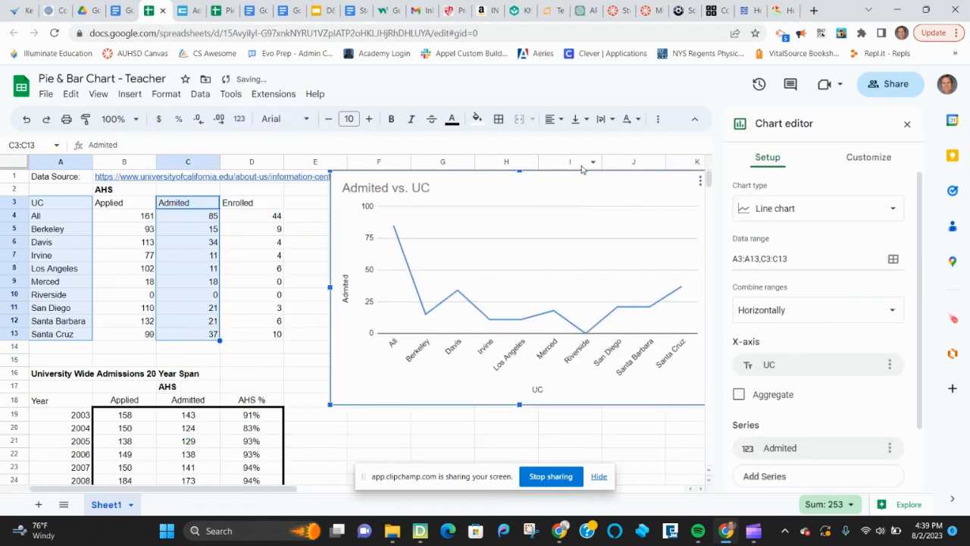
- Change the Admited vs. UC chart to a column chart and delete the chart
{"action": "left_click", "coordinate": [796, 208]}
{"action": "scroll", "coordinate": [797, 336], "scroll_direction": "down", "scroll_amount": 5}
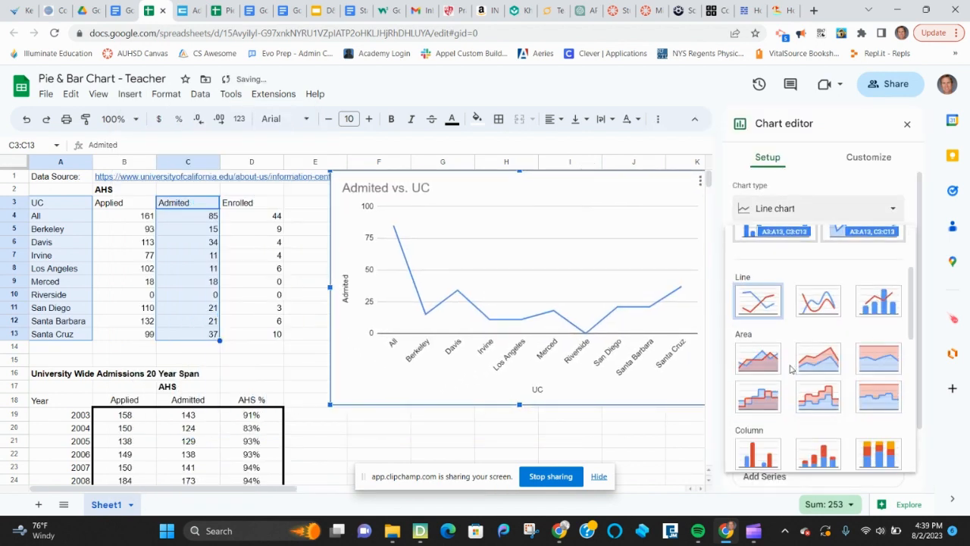
{"action": "left_click", "coordinate": [757, 327]}
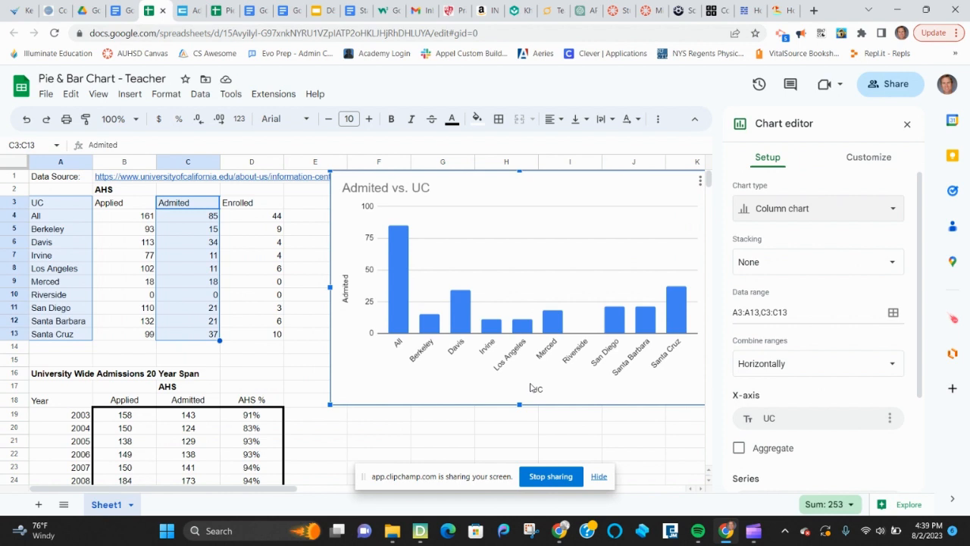
{"action": "key", "text": "Delete"}
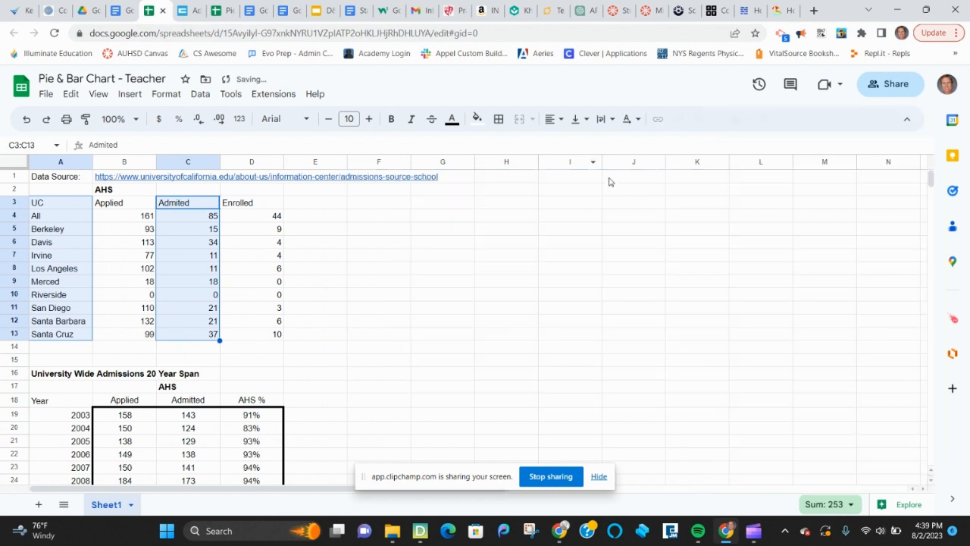
{"action": "left_click", "coordinate": [328, 337]}
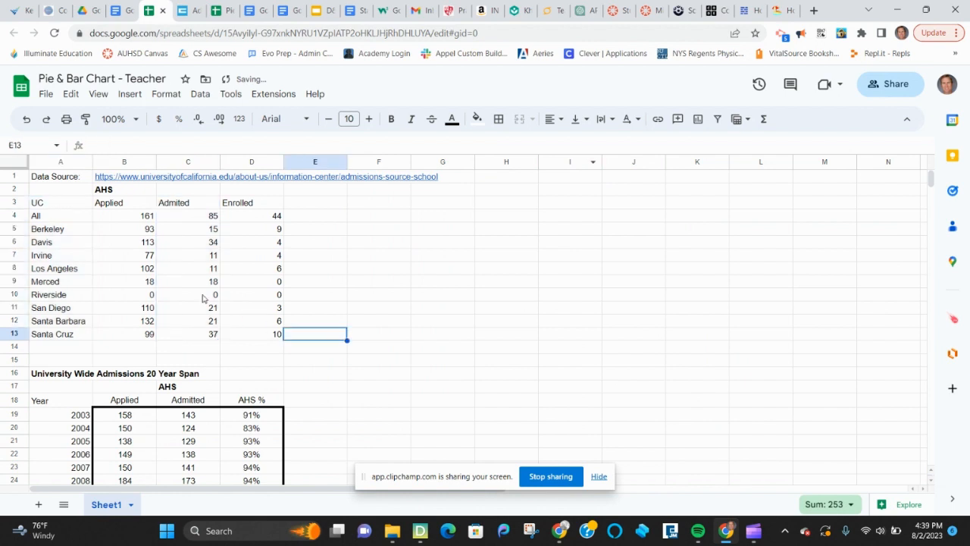
- Insert a column chart comparing Applied and Admited per UC campus from A3:C13, placed beside the table
{"action": "left_click_drag", "start_coordinate": [54, 208], "coordinate": [194, 341]}
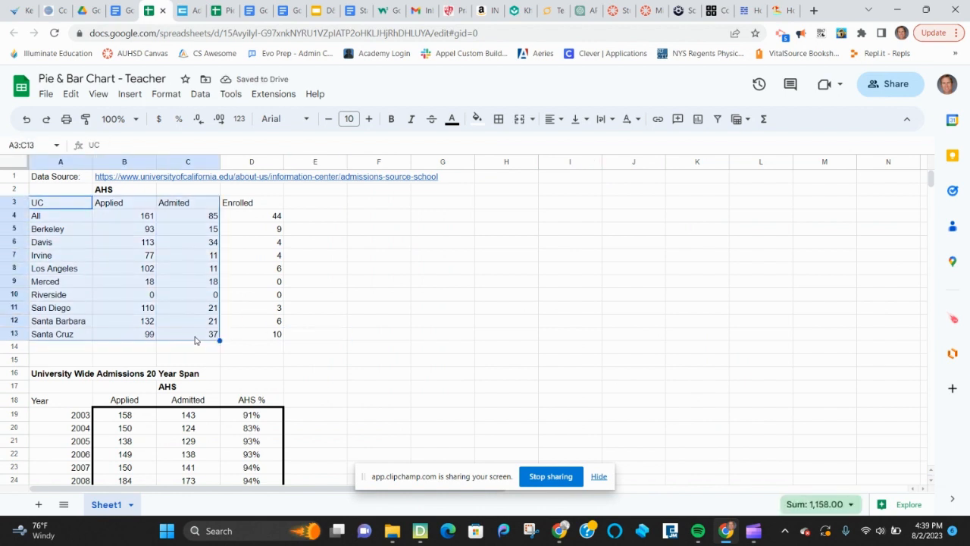
{"action": "left_click", "coordinate": [129, 94]}
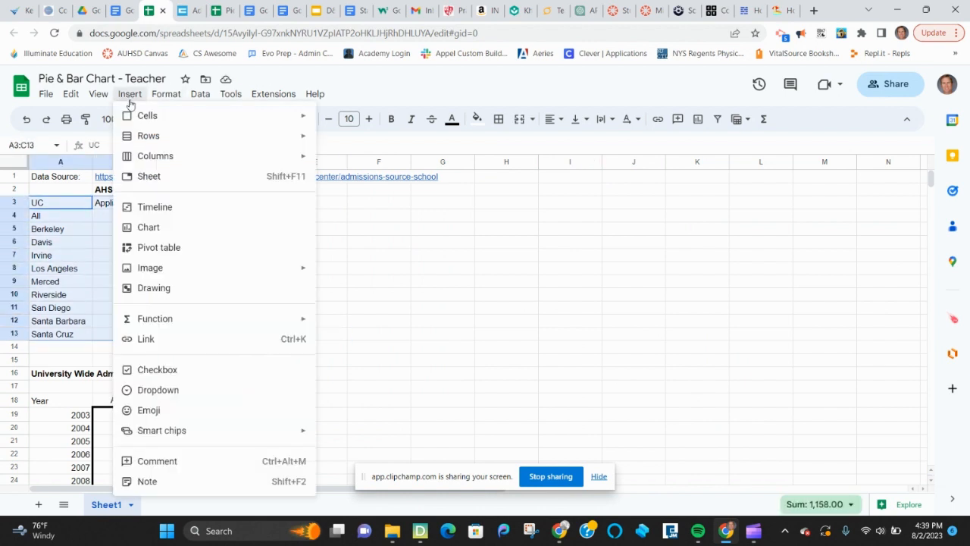
{"action": "left_click", "coordinate": [149, 228]}
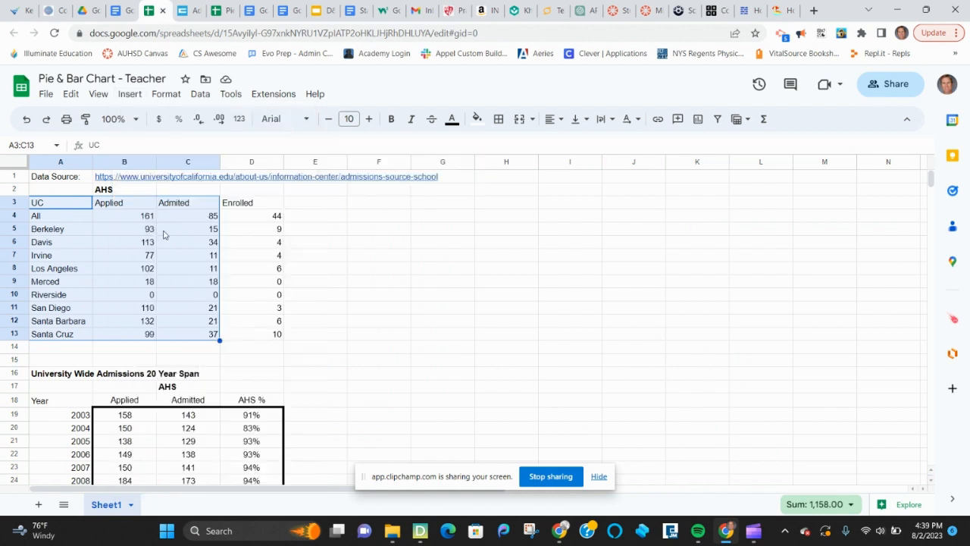
{"action": "left_click", "coordinate": [838, 210]}
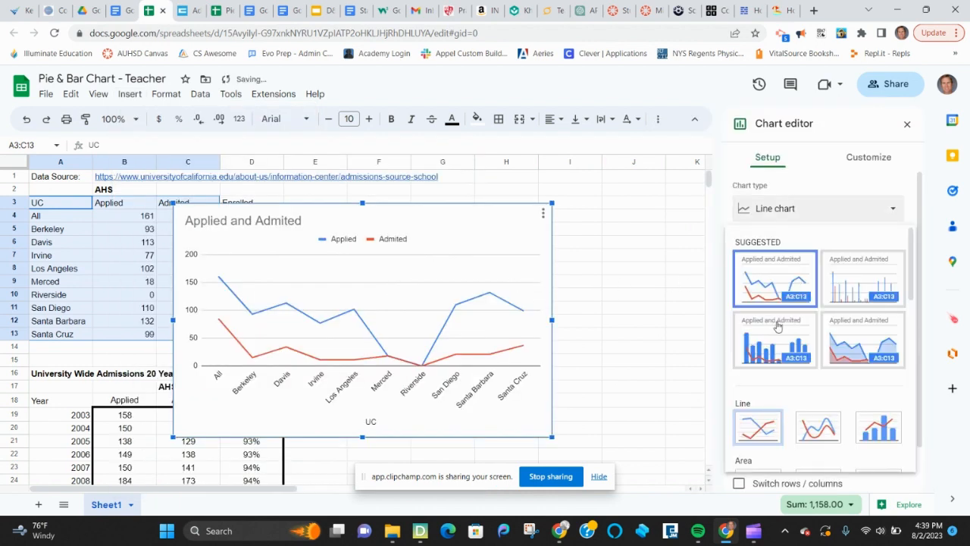
{"action": "scroll", "coordinate": [777, 349], "scroll_direction": "down", "scroll_amount": 5}
{"action": "left_click", "coordinate": [758, 331]}
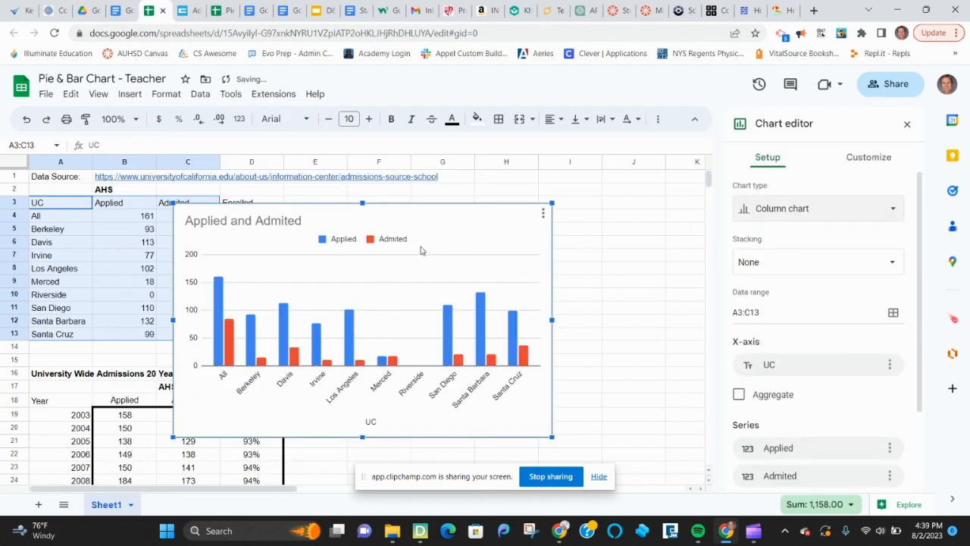
{"action": "left_click_drag", "start_coordinate": [435, 215], "coordinate": [559, 199]}
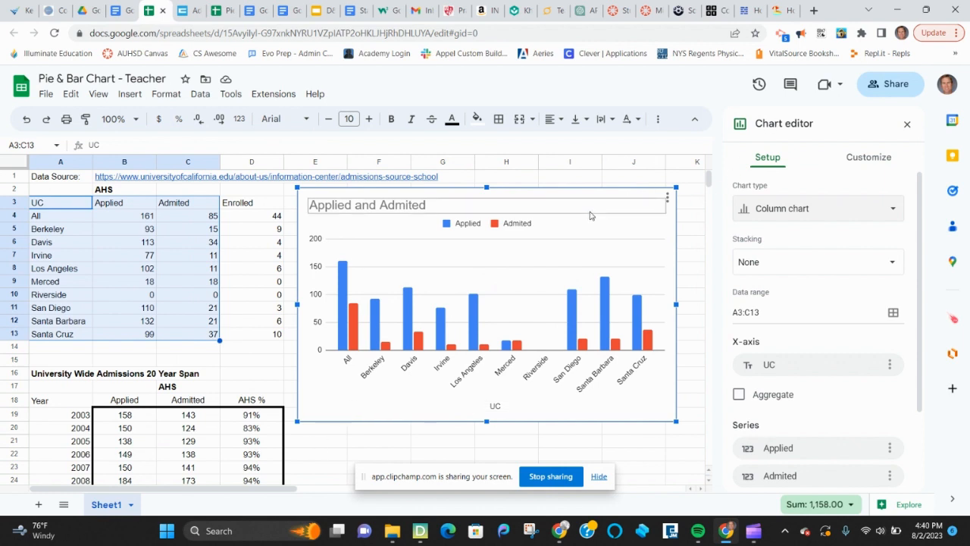
- Delete the Applied and Admited column chart from the sheet
{"action": "key", "text": "Delete"}
{"action": "left_click", "coordinate": [307, 285]}
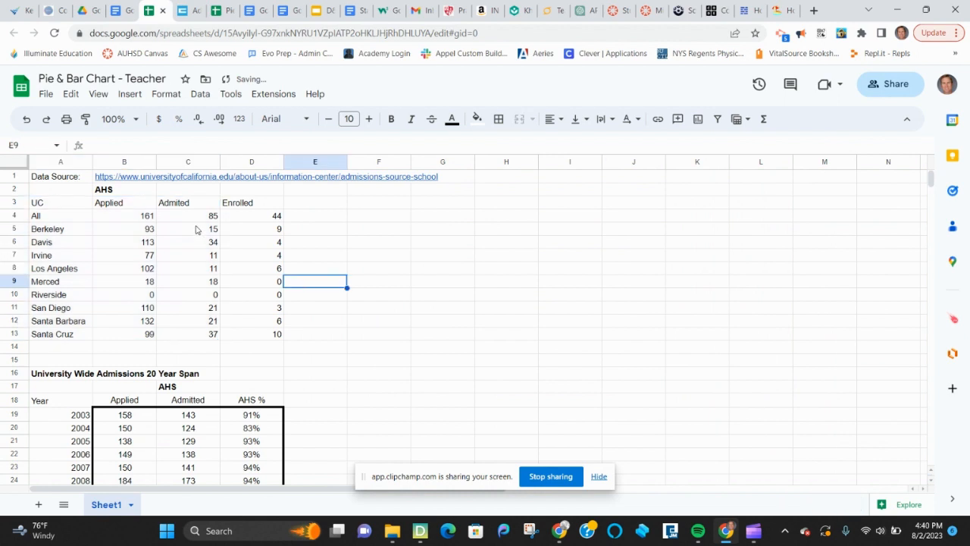
- Insert a column chart from only the Admited and Enrolled columns (C3:D13), without the UC names, and delete it
{"action": "left_click_drag", "start_coordinate": [53, 207], "coordinate": [57, 271]}
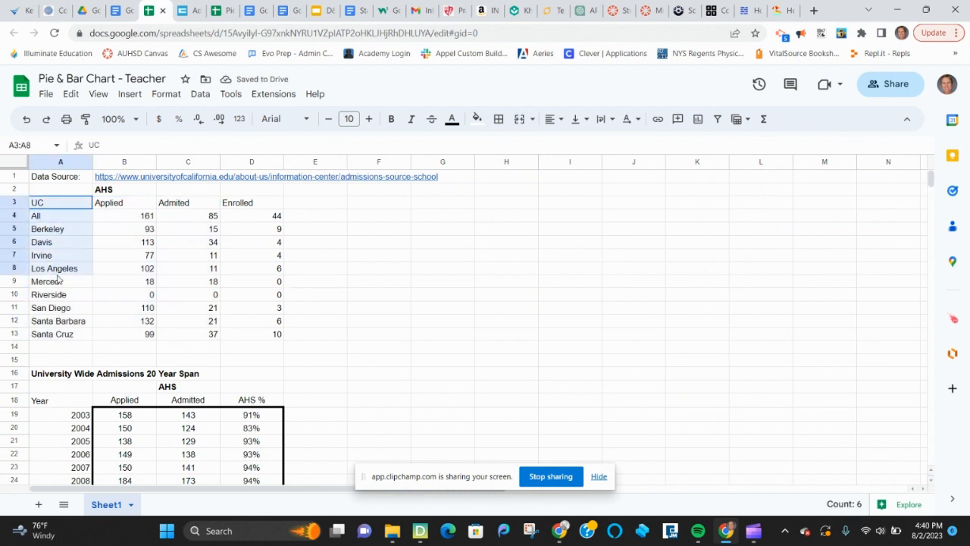
{"action": "left_click", "coordinate": [331, 329]}
{"action": "left_click_drag", "start_coordinate": [191, 206], "coordinate": [259, 334]}
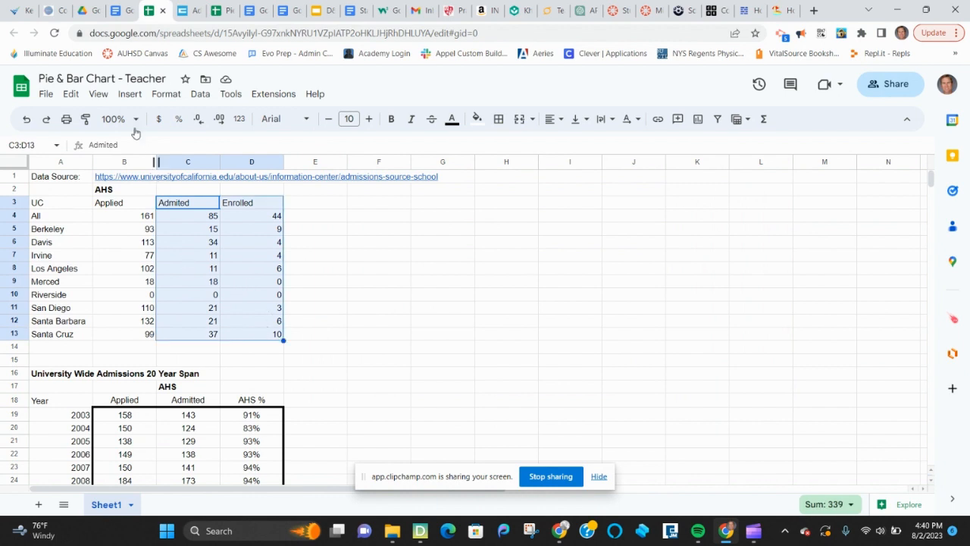
{"action": "left_click", "coordinate": [130, 95]}
{"action": "left_click", "coordinate": [152, 228]}
{"action": "left_click", "coordinate": [817, 215]}
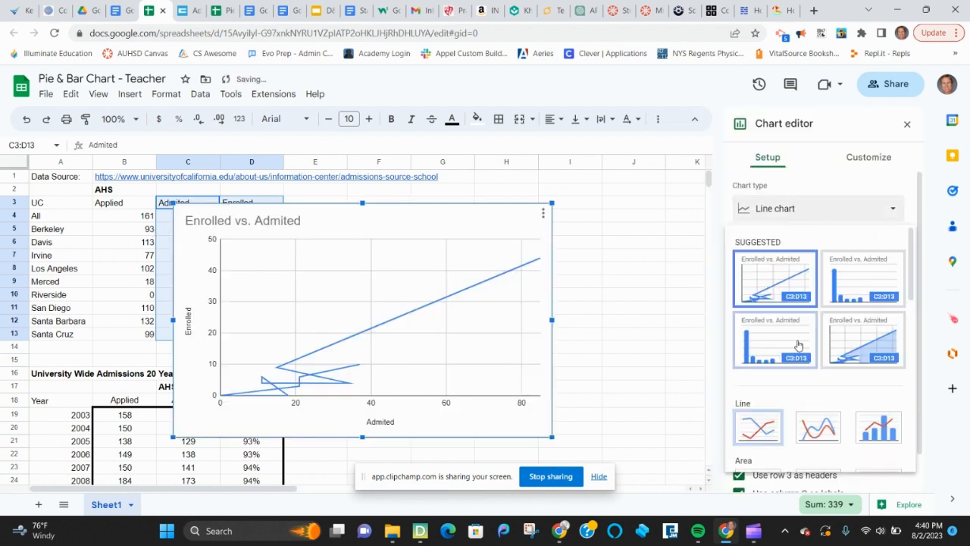
{"action": "scroll", "coordinate": [797, 345], "scroll_direction": "down", "scroll_amount": 5}
{"action": "left_click", "coordinate": [758, 327]}
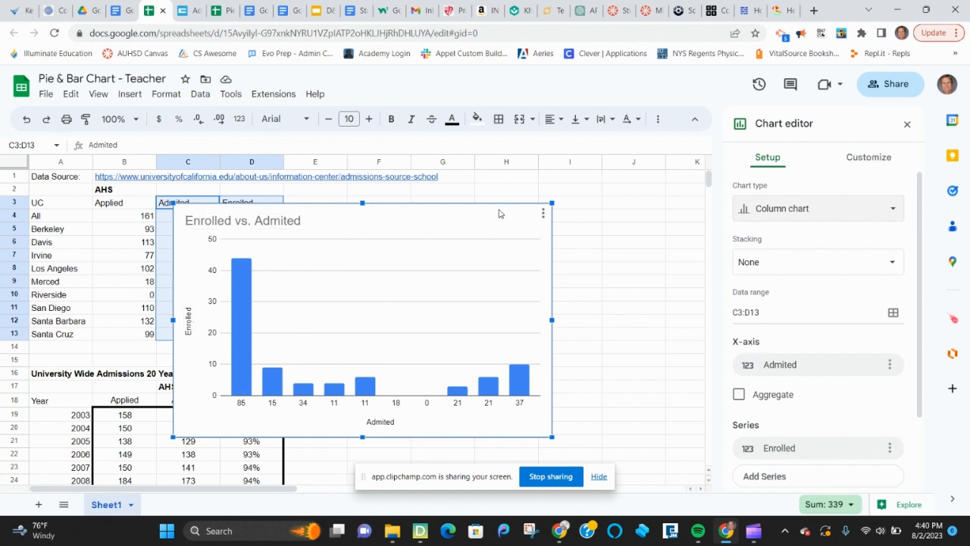
{"action": "key", "text": "Delete"}
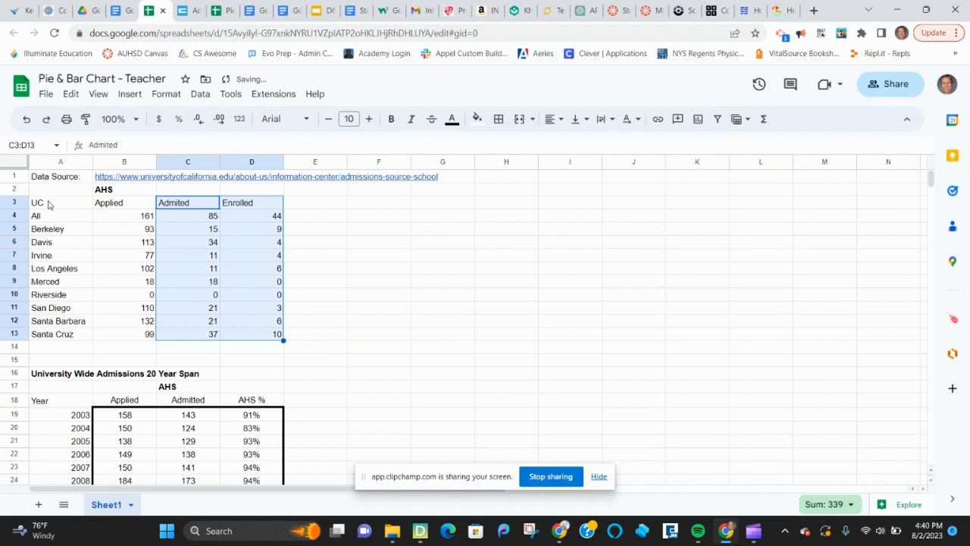
- Insert a column chart comparing Admited and Enrolled per UC campus from the non-adjacent ranges A3:A13 and C3:D13
{"action": "left_click", "coordinate": [48, 204], "text": "shift"}
{"action": "left_click", "coordinate": [64, 232]}
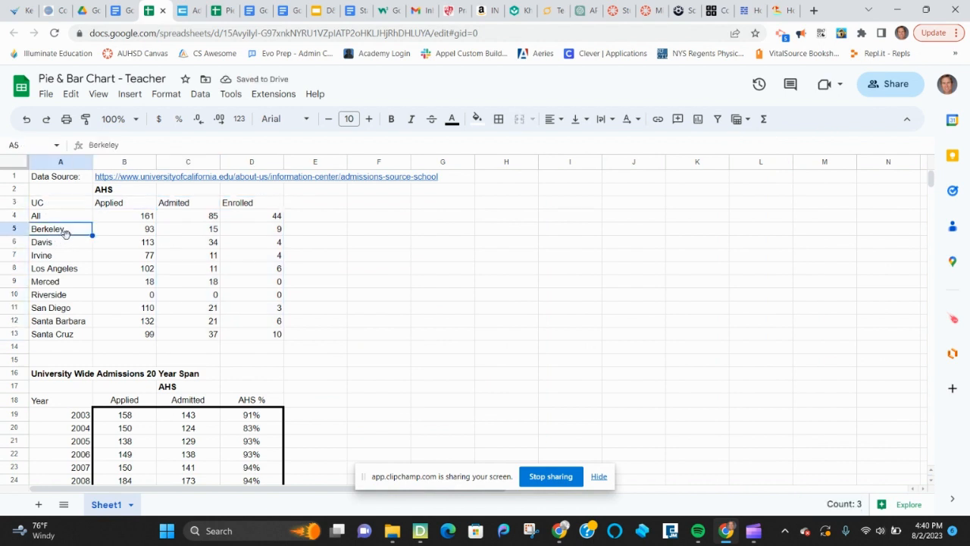
{"action": "left_click_drag", "start_coordinate": [67, 206], "coordinate": [68, 334]}
{"action": "left_click_drag", "start_coordinate": [188, 204], "coordinate": [276, 333]}
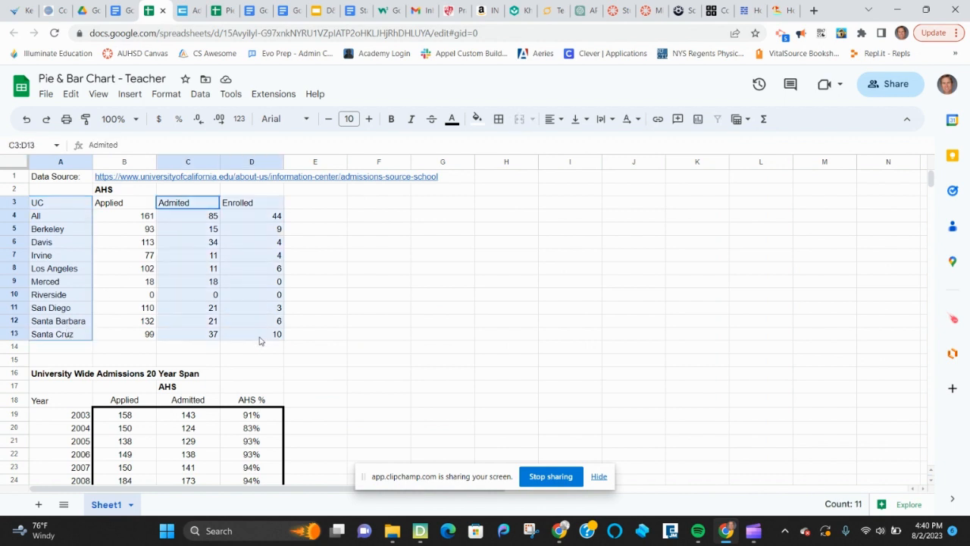
{"action": "left_click", "coordinate": [129, 94]}
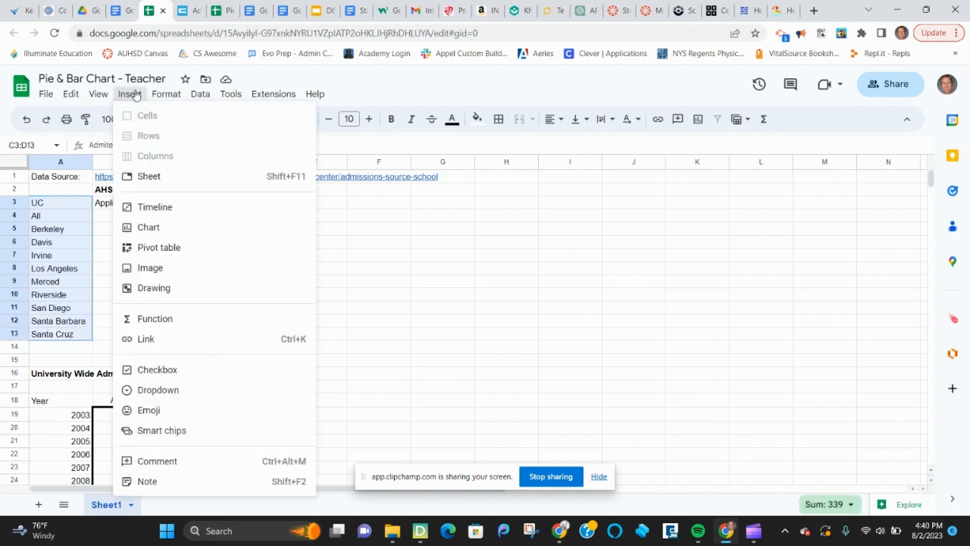
{"action": "left_click", "coordinate": [157, 227]}
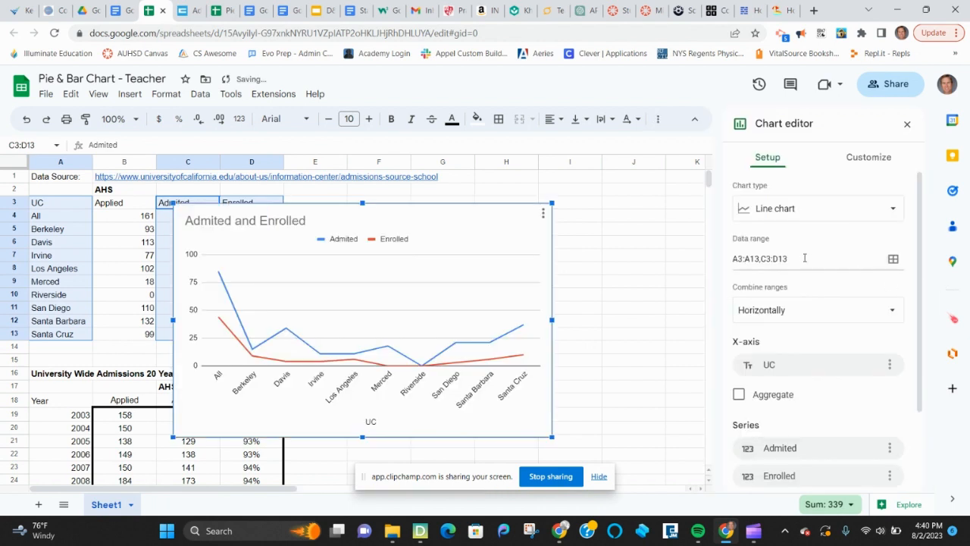
{"action": "left_click", "coordinate": [814, 214]}
{"action": "scroll", "coordinate": [762, 322], "scroll_direction": "down", "scroll_amount": 4}
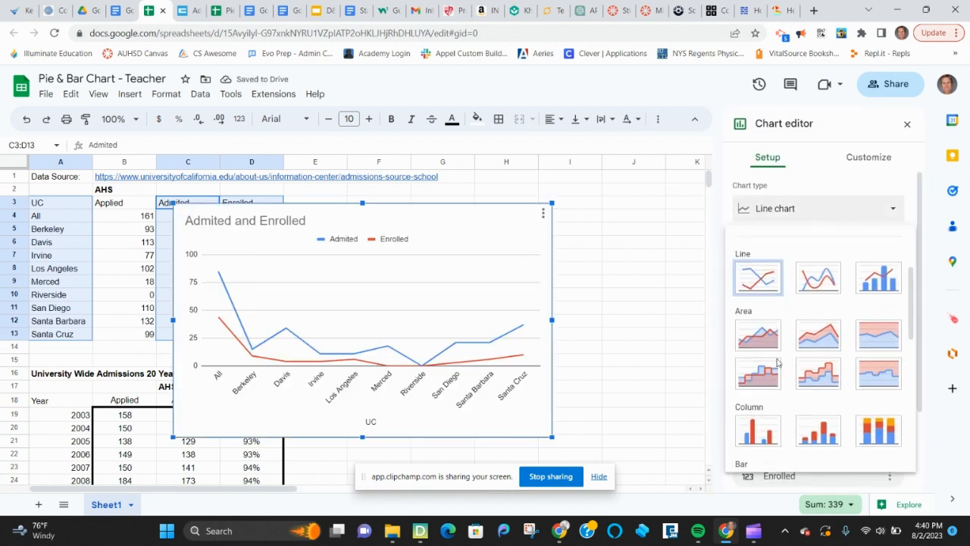
{"action": "left_click", "coordinate": [757, 390]}
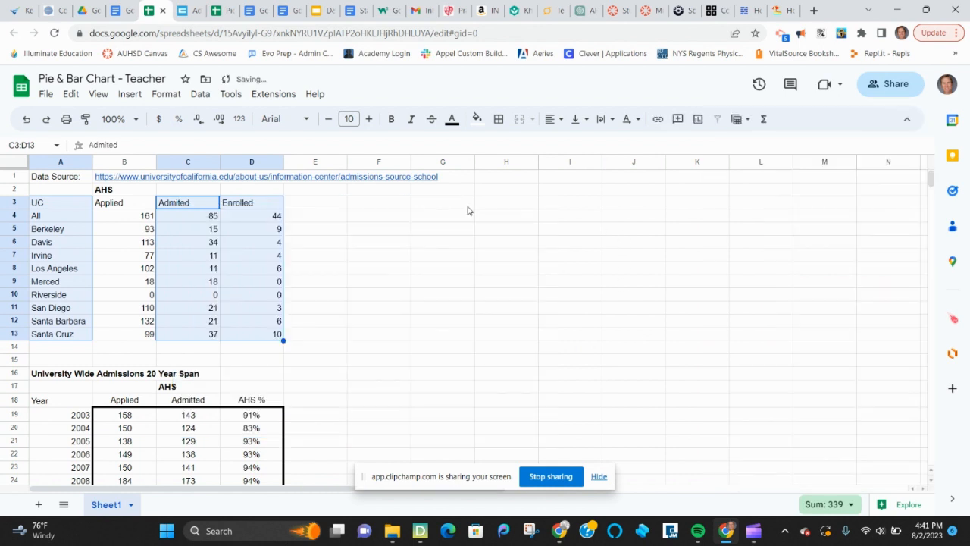
- Insert a pie chart of Applied per UC from A4:B13, including the All row, and delete it
{"action": "left_click", "coordinate": [388, 288]}
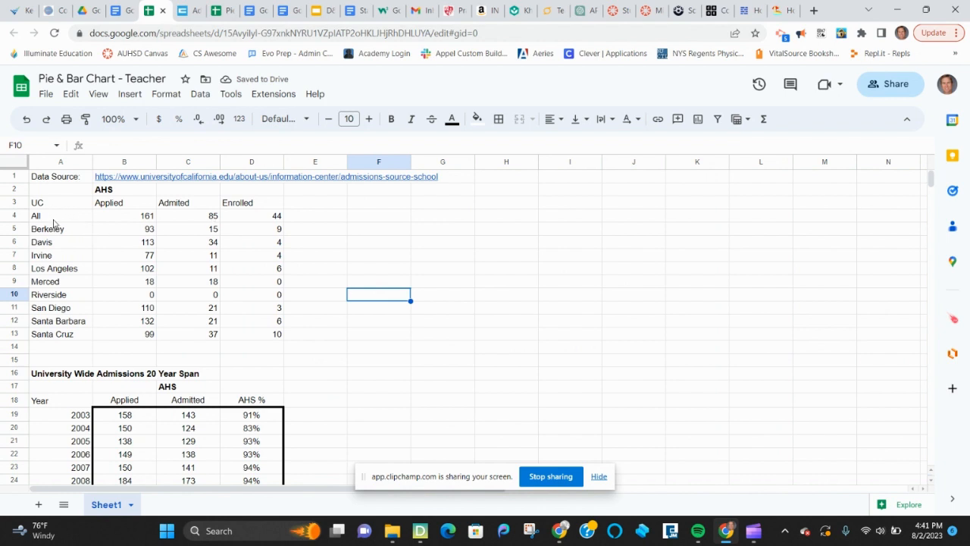
{"action": "left_click_drag", "start_coordinate": [50, 219], "coordinate": [112, 338]}
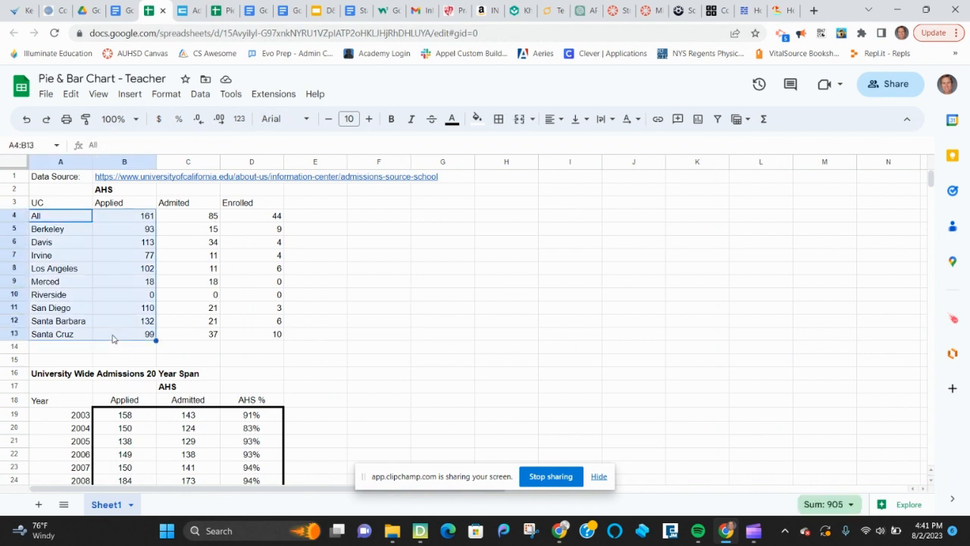
{"action": "left_click", "coordinate": [129, 93]}
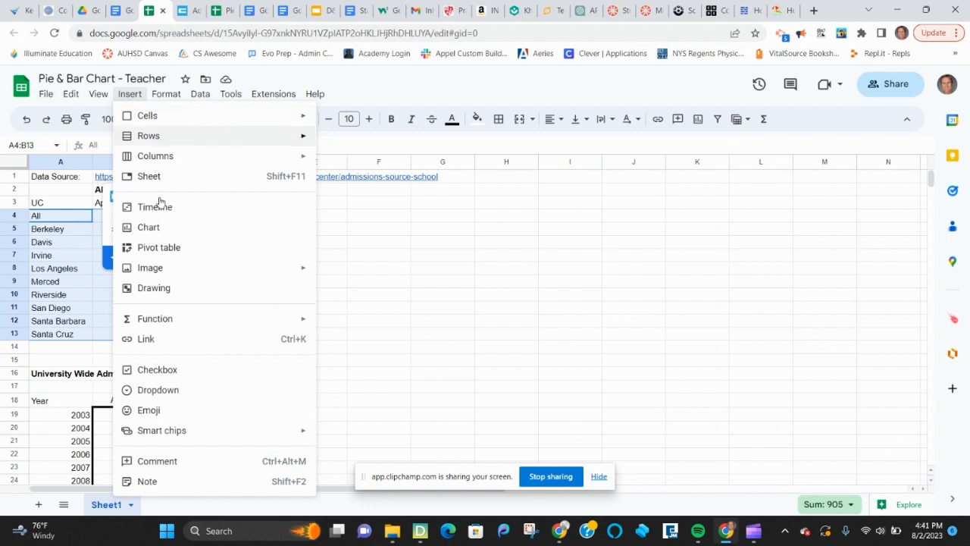
{"action": "left_click", "coordinate": [149, 228]}
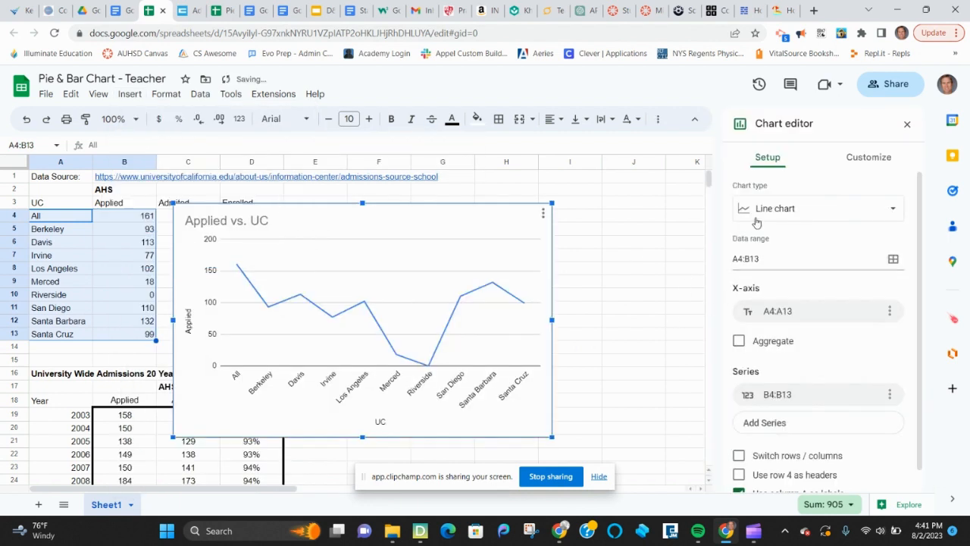
{"action": "left_click", "coordinate": [773, 213]}
{"action": "scroll", "coordinate": [799, 335], "scroll_direction": "down", "scroll_amount": 5}
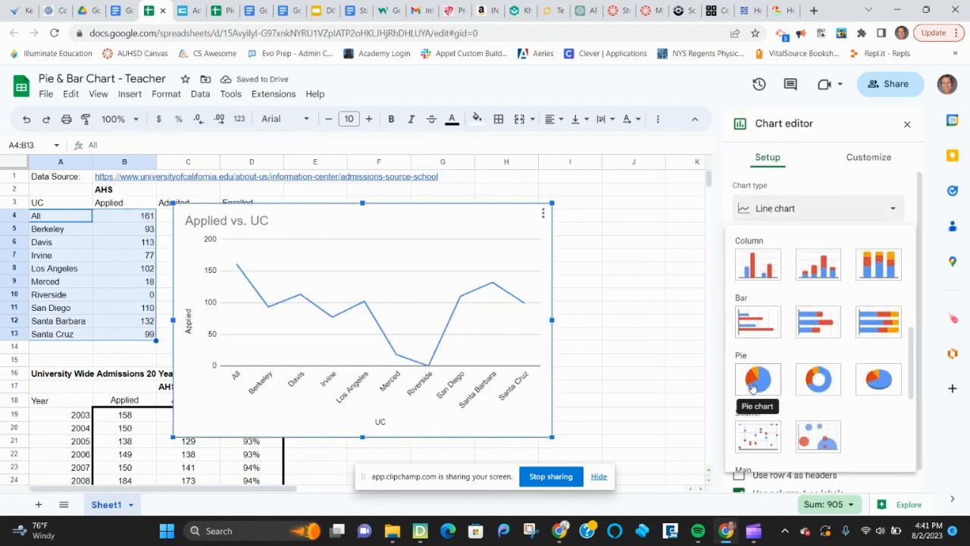
{"action": "left_click", "coordinate": [754, 387]}
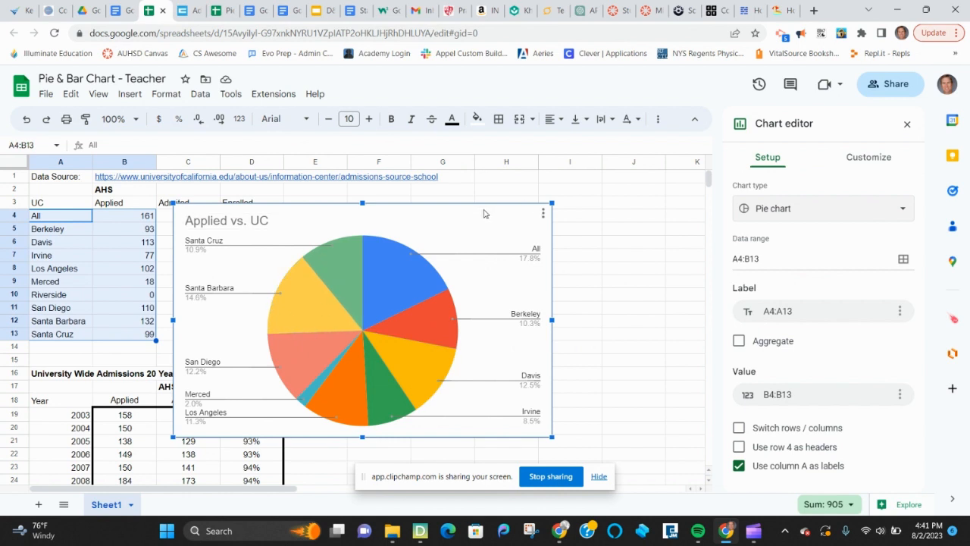
{"action": "key", "text": "Delete"}
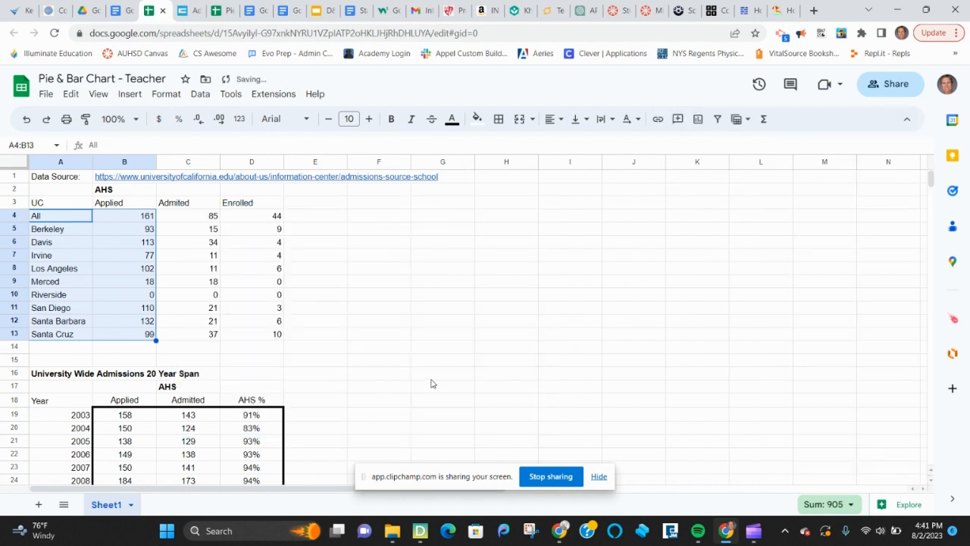
- Insert a pie chart of Applied per UC campus from A5:B13, leaving out the All row, and place it beside the table
{"action": "left_click", "coordinate": [432, 351]}
{"action": "left_click_drag", "start_coordinate": [67, 232], "coordinate": [135, 337]}
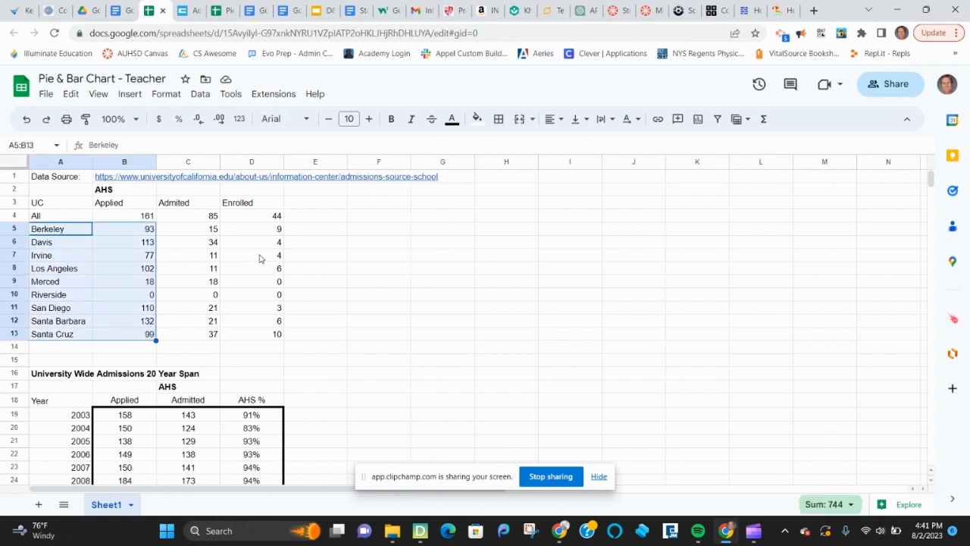
{"action": "left_click", "coordinate": [129, 94]}
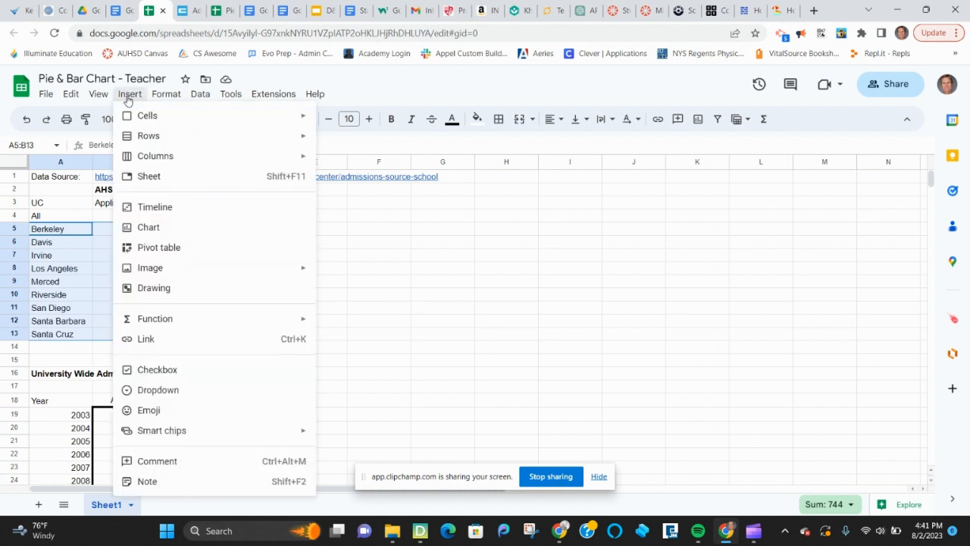
{"action": "left_click", "coordinate": [151, 227]}
{"action": "left_click", "coordinate": [767, 209]}
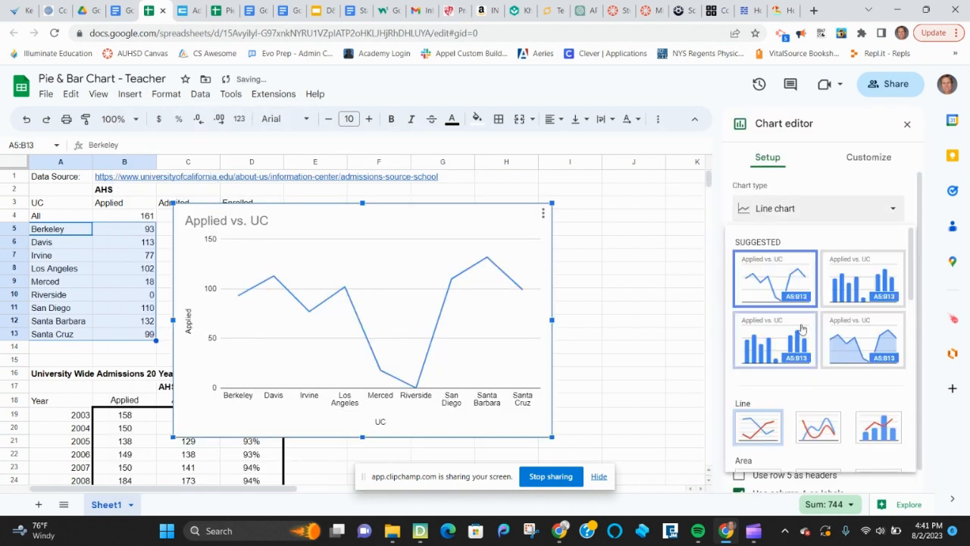
{"action": "scroll", "coordinate": [773, 356], "scroll_direction": "down", "scroll_amount": 5}
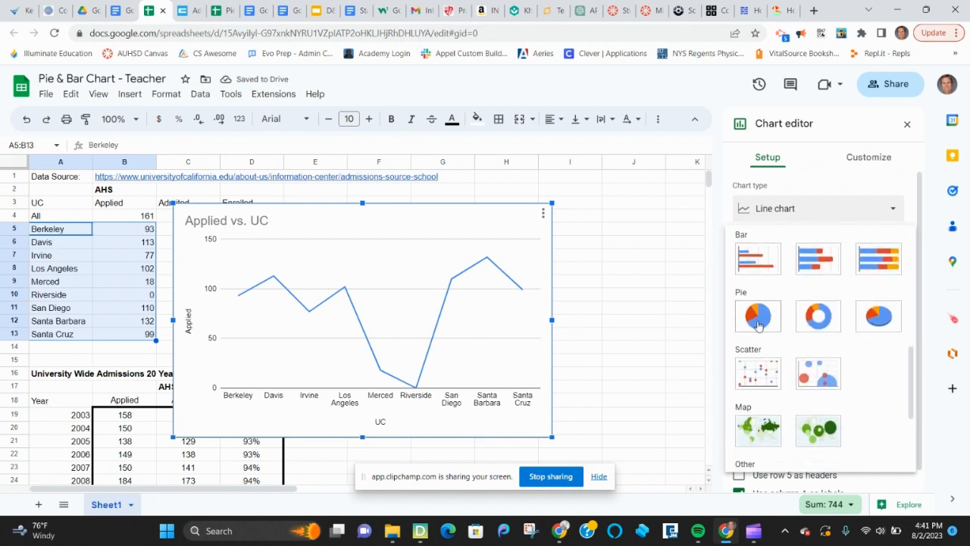
{"action": "left_click", "coordinate": [757, 322]}
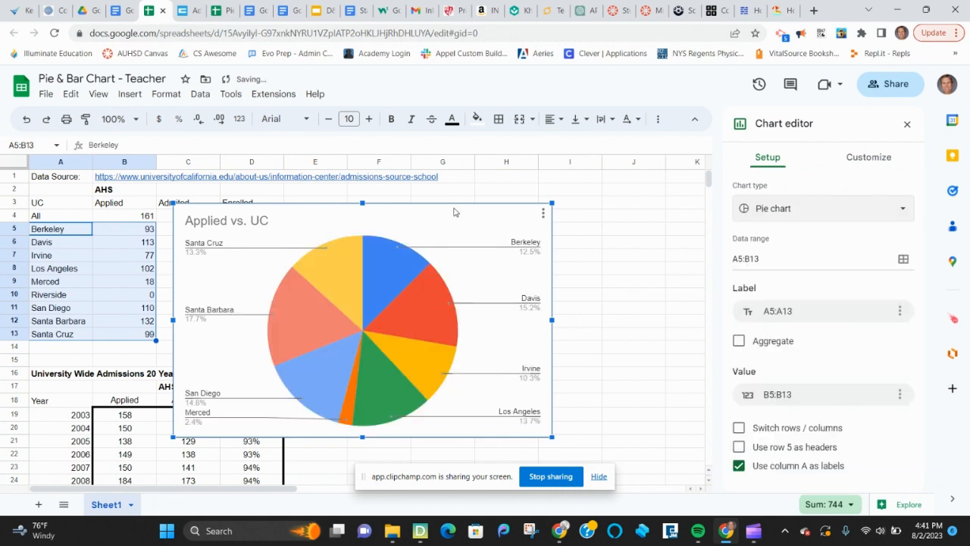
{"action": "left_click_drag", "start_coordinate": [272, 343], "coordinate": [391, 325]}
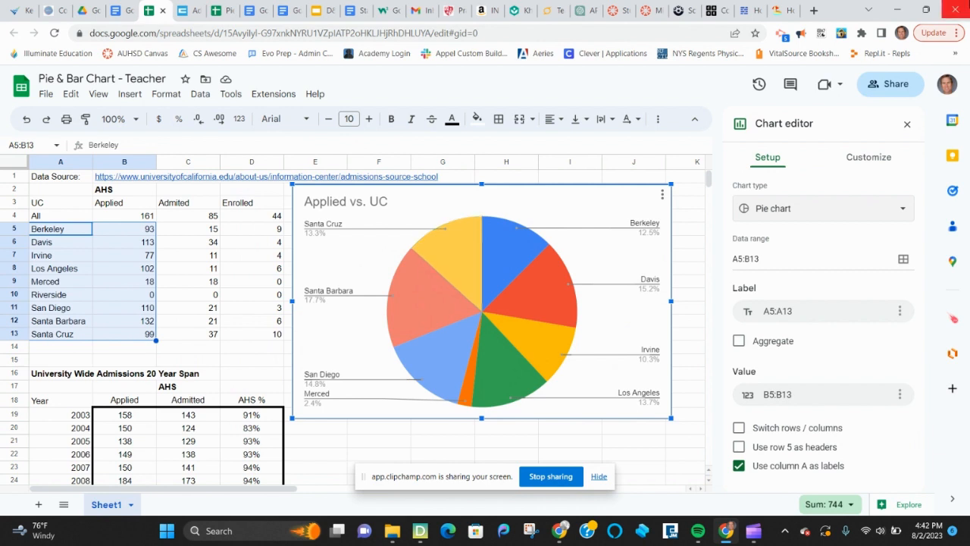
{"action": "left_click", "coordinate": [868, 157]}
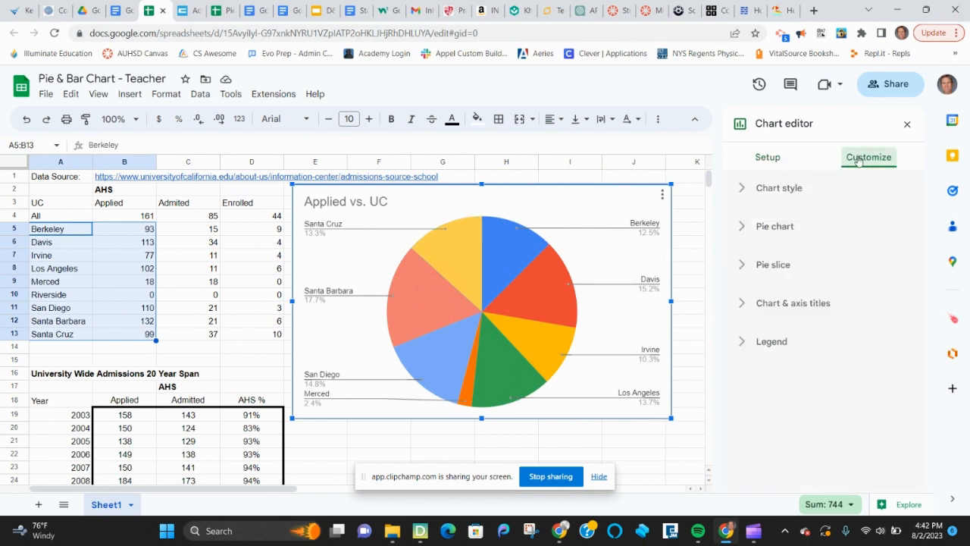
{"action": "left_click", "coordinate": [739, 265]}
{"action": "left_click", "coordinate": [745, 228]}
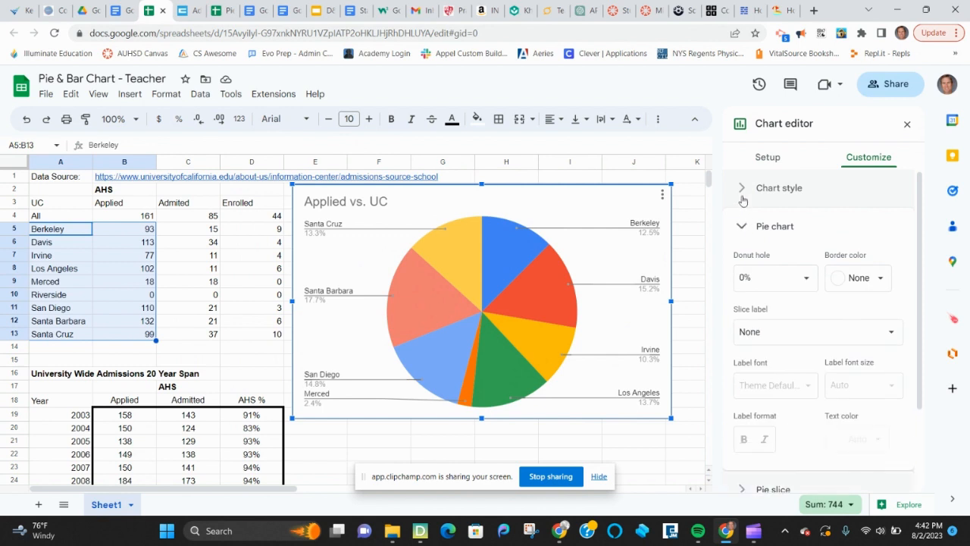
{"action": "left_click", "coordinate": [762, 189]}
{"action": "left_click", "coordinate": [767, 157]}
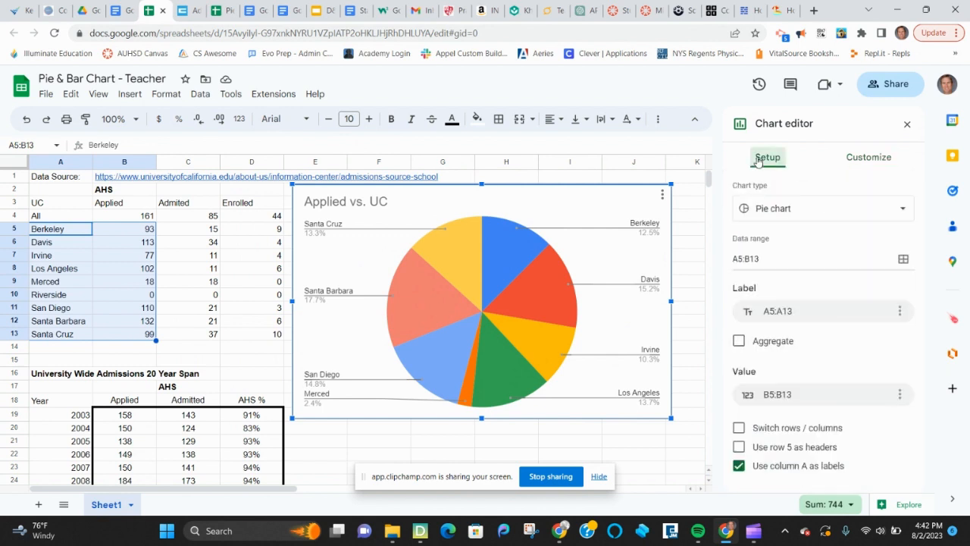
- Change the Applied vs. UC pie chart to a 3D pie chart
{"action": "left_click", "coordinate": [823, 213]}
{"action": "scroll", "coordinate": [812, 290], "scroll_direction": "down", "scroll_amount": 6}
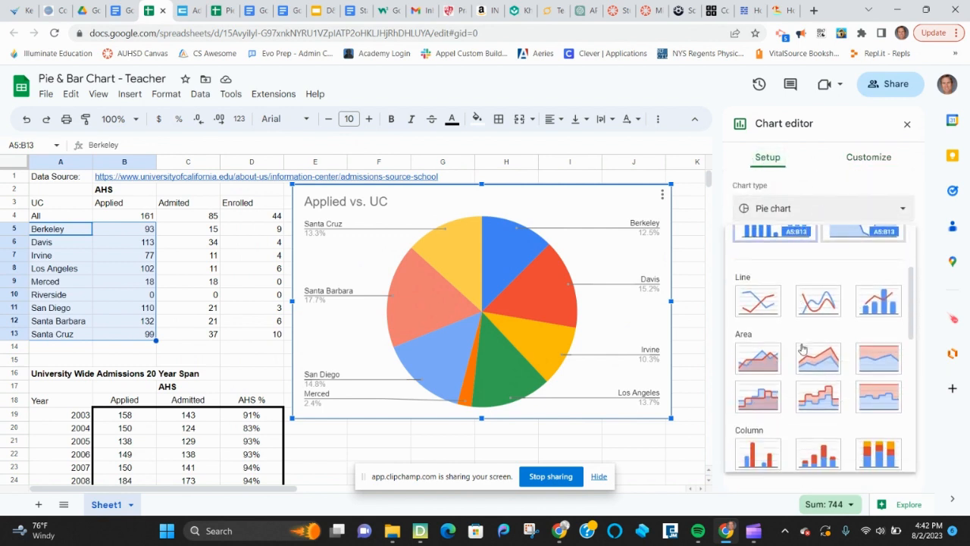
{"action": "left_click", "coordinate": [879, 315]}
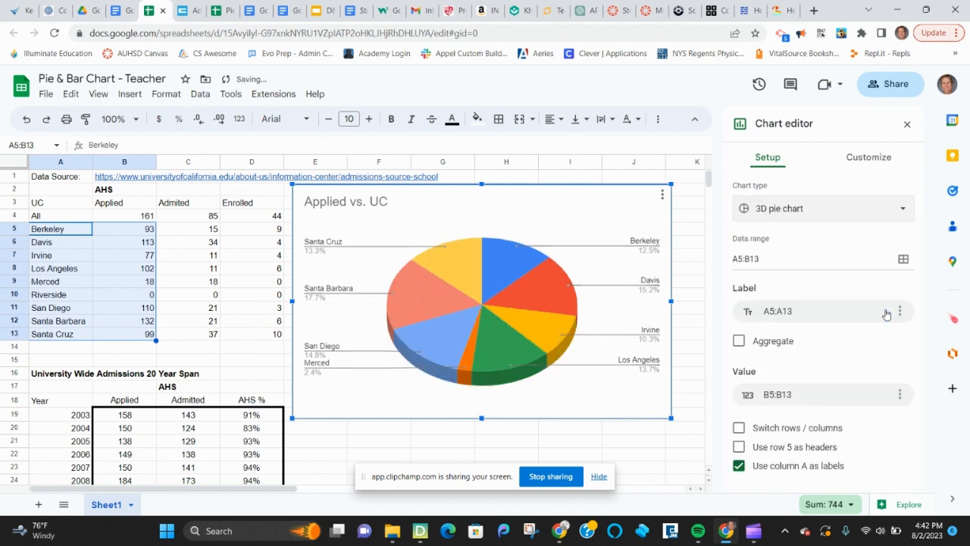
{"action": "left_click", "coordinate": [829, 216]}
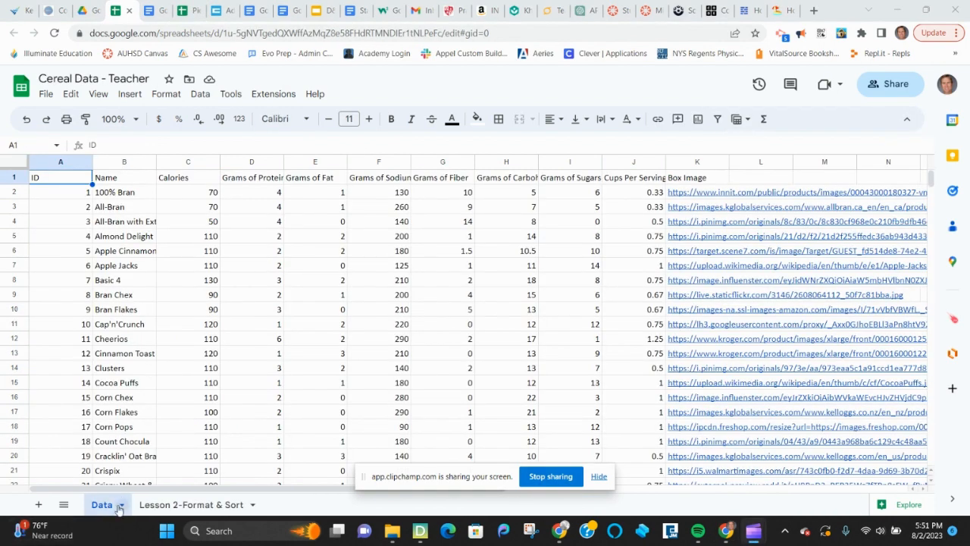
- Duplicate the Data sheet in the Cereal Data spreadsheet and move the copy after the Lesson 2-Format & Sort sheet
{"action": "left_click", "coordinate": [123, 505]}
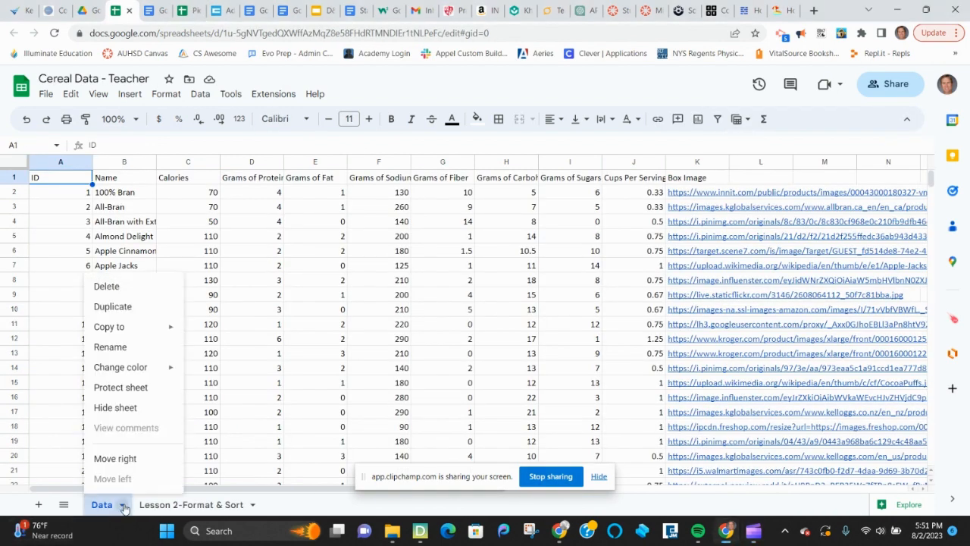
{"action": "left_click", "coordinate": [127, 309]}
{"action": "left_click_drag", "start_coordinate": [151, 501], "coordinate": [335, 506]}
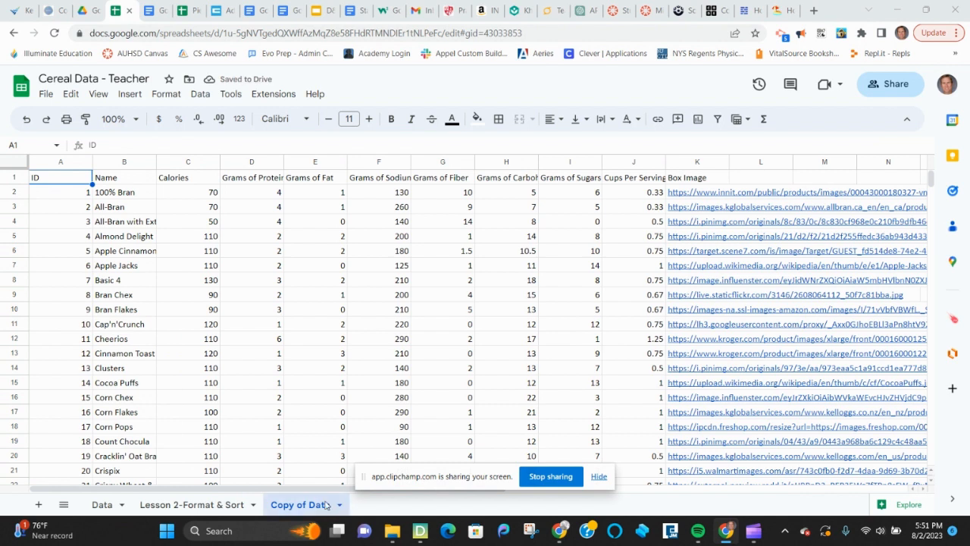
- Rename the duplicated data sheet as "Lesson 3 - Charts"
{"action": "left_click", "coordinate": [338, 505]}
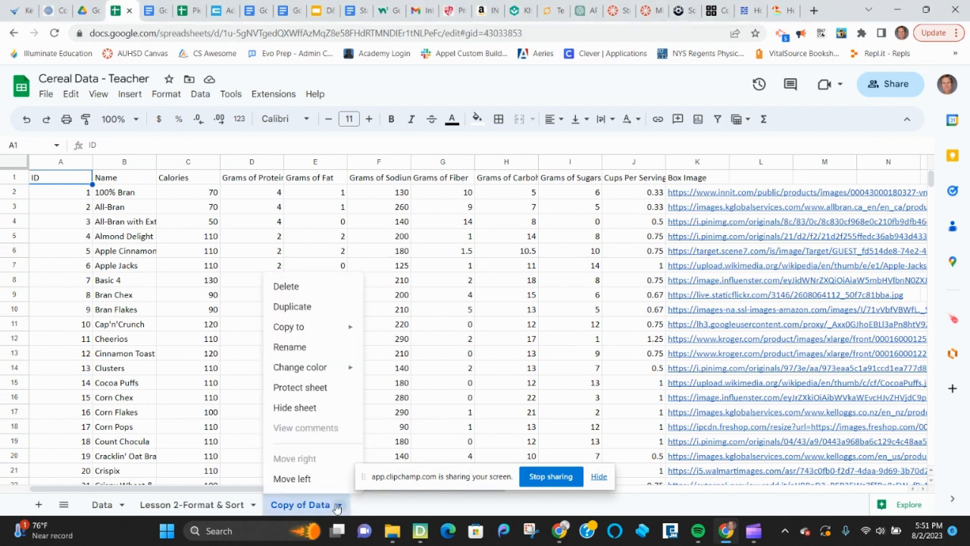
{"action": "left_click", "coordinate": [597, 481]}
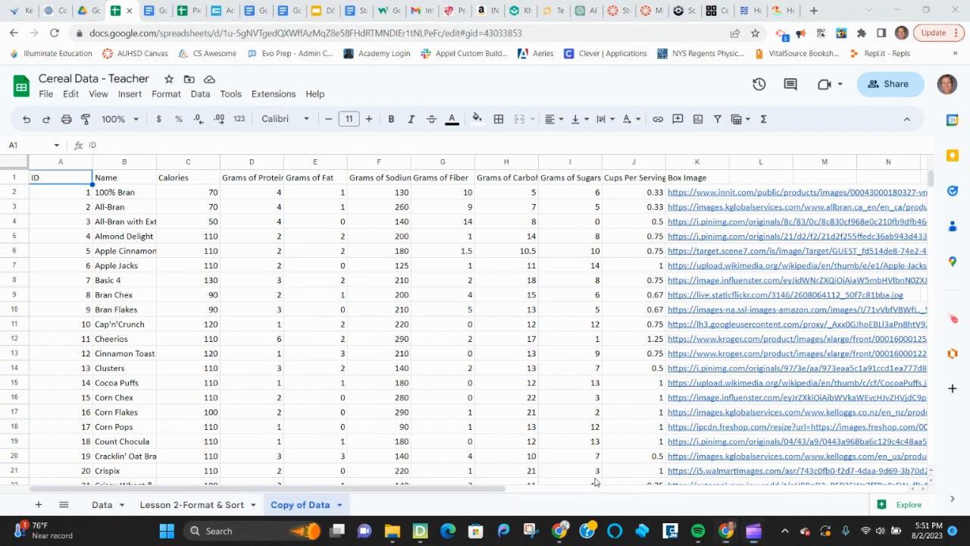
{"action": "left_click", "coordinate": [340, 505]}
{"action": "left_click", "coordinate": [295, 350]}
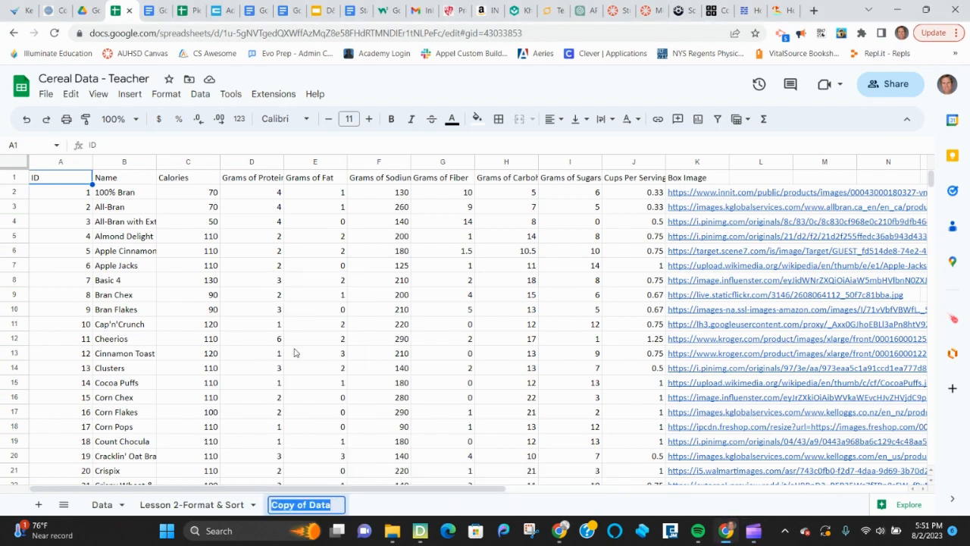
{"action": "type", "text": "Lesson "}
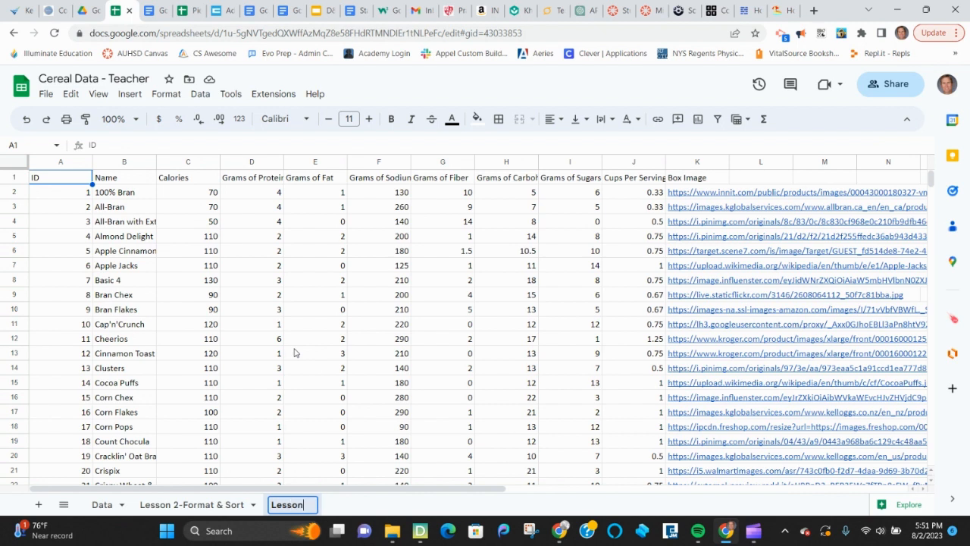
{"action": "type", "text": "3 - Charts"}
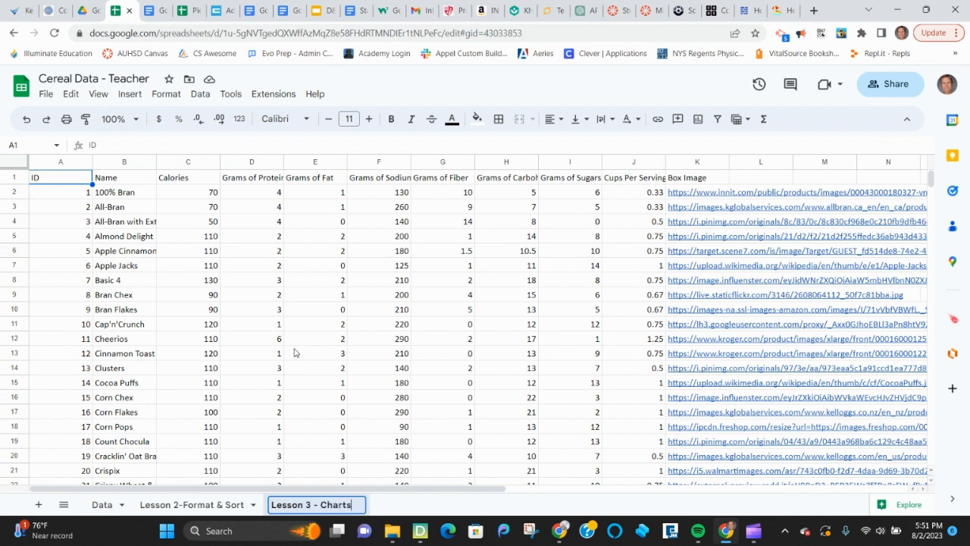
{"action": "key", "text": "Return"}
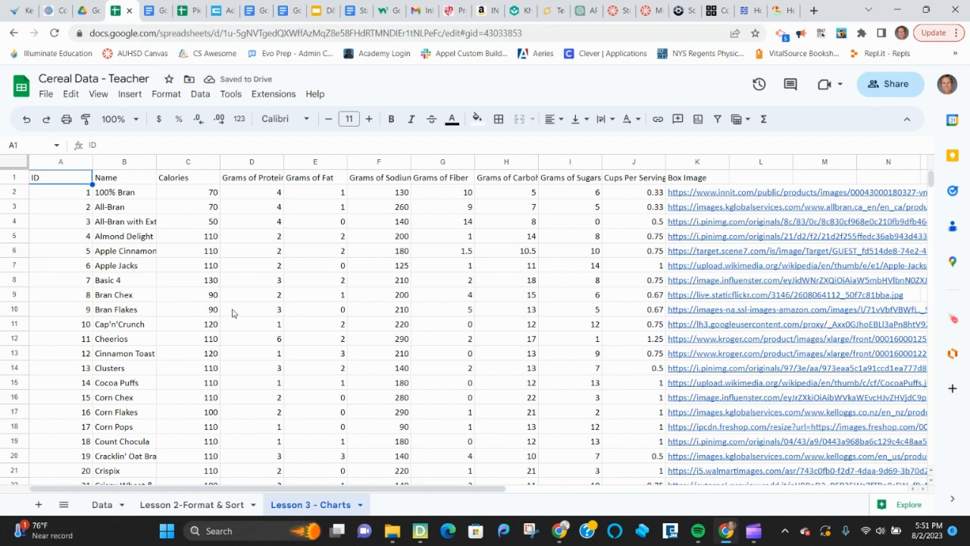
- Insert a column to the left of Calories and give it the header Type
{"action": "left_click", "coordinate": [172, 163]}
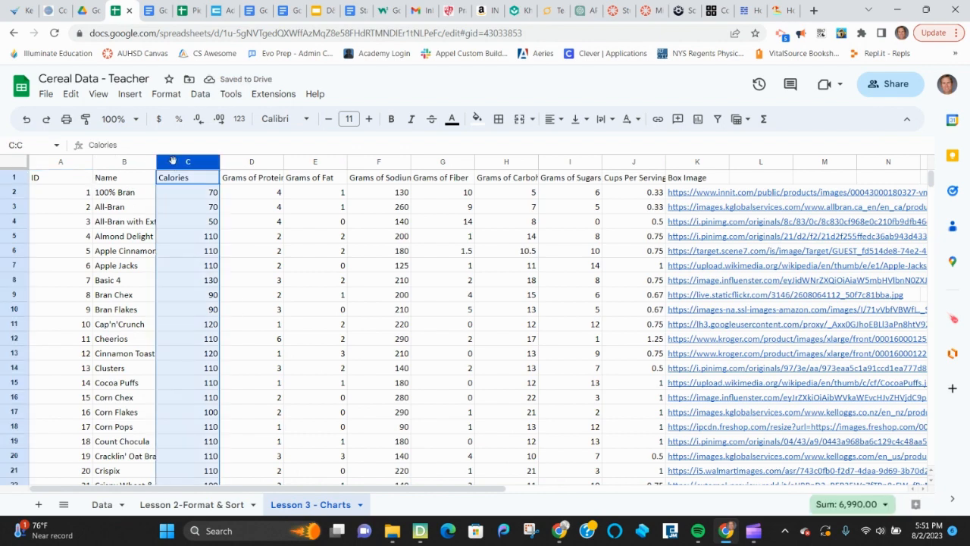
{"action": "right_click", "coordinate": [176, 162]}
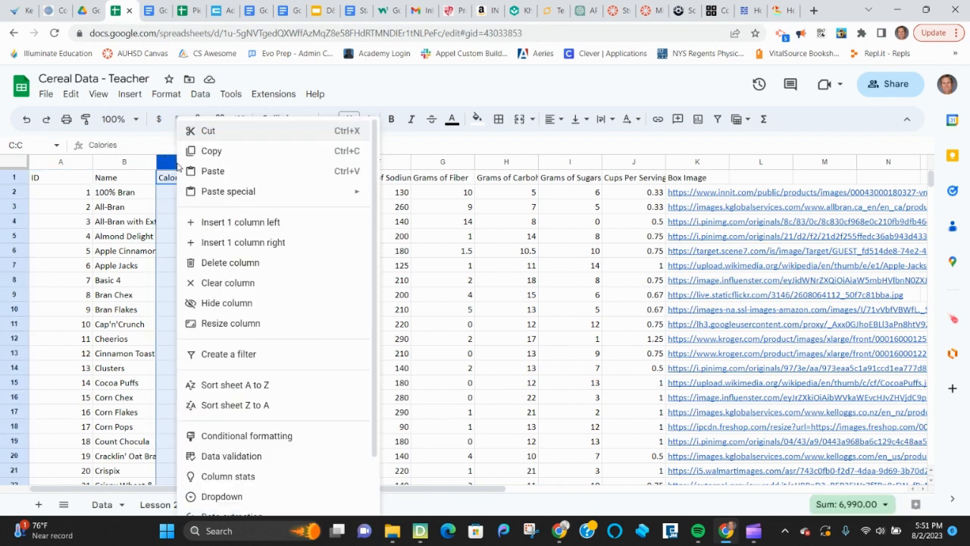
{"action": "left_click", "coordinate": [244, 222]}
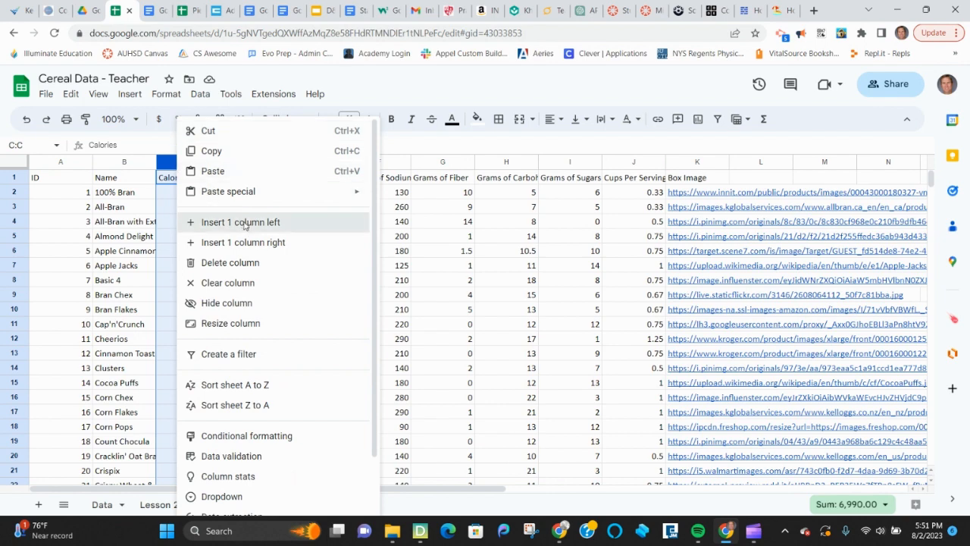
{"action": "left_click", "coordinate": [200, 182]}
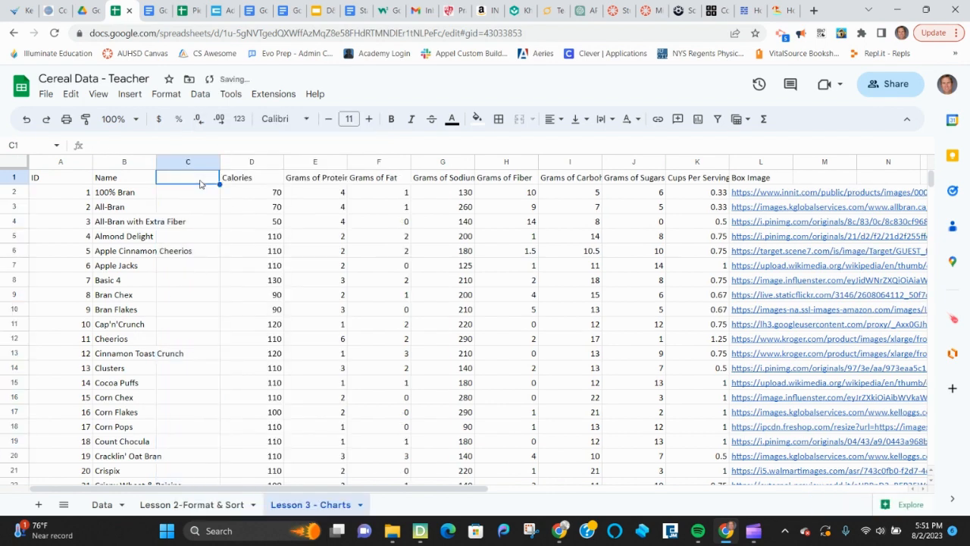
{"action": "type", "text": "Type"}
{"action": "key", "text": "Return"}
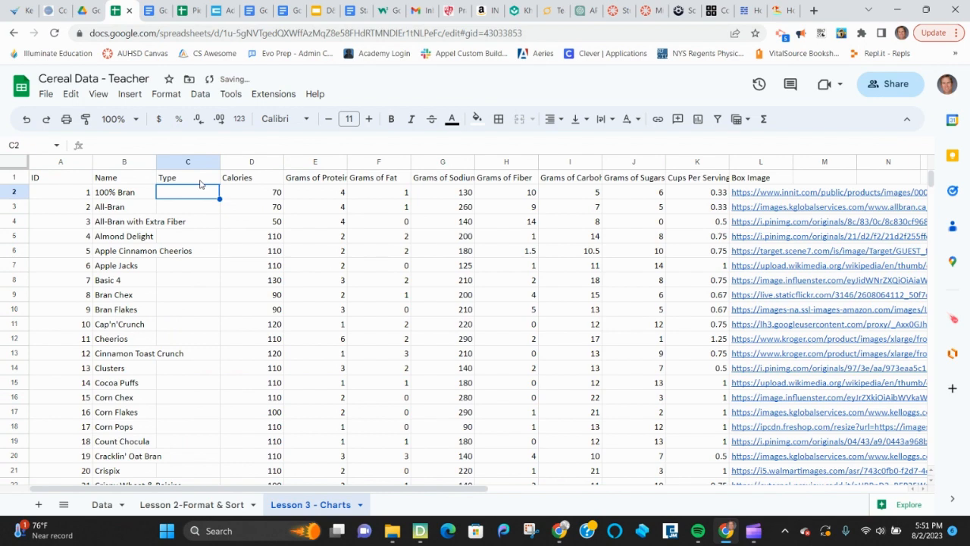
- View the 100% Bran box image from its link and return to the spreadsheet
{"action": "mouse_move", "coordinate": [783, 200]}
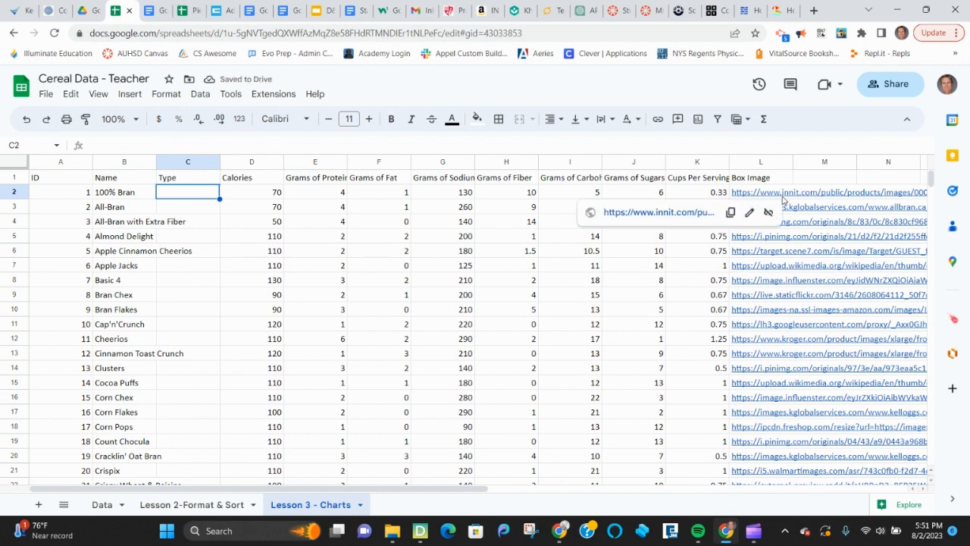
{"action": "left_click", "coordinate": [680, 217]}
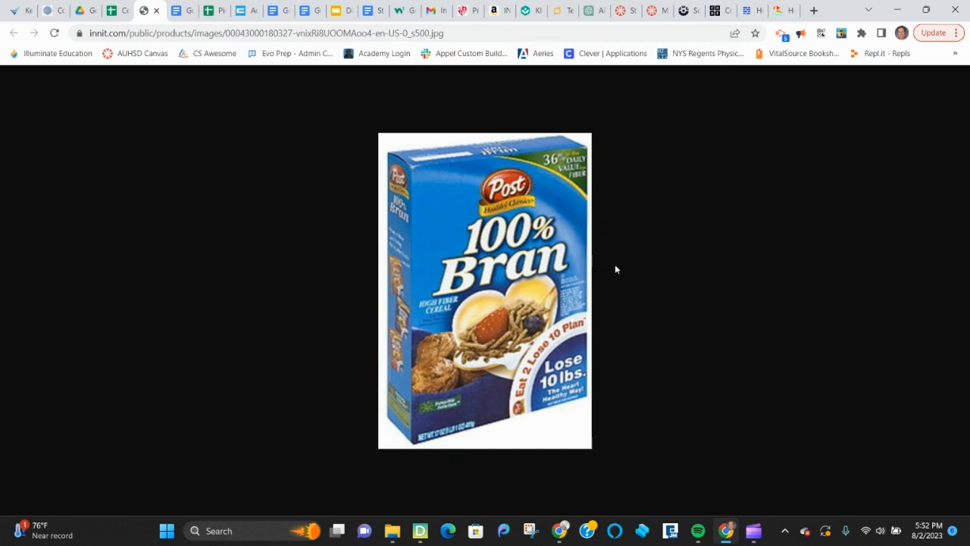
{"action": "left_click", "coordinate": [116, 10]}
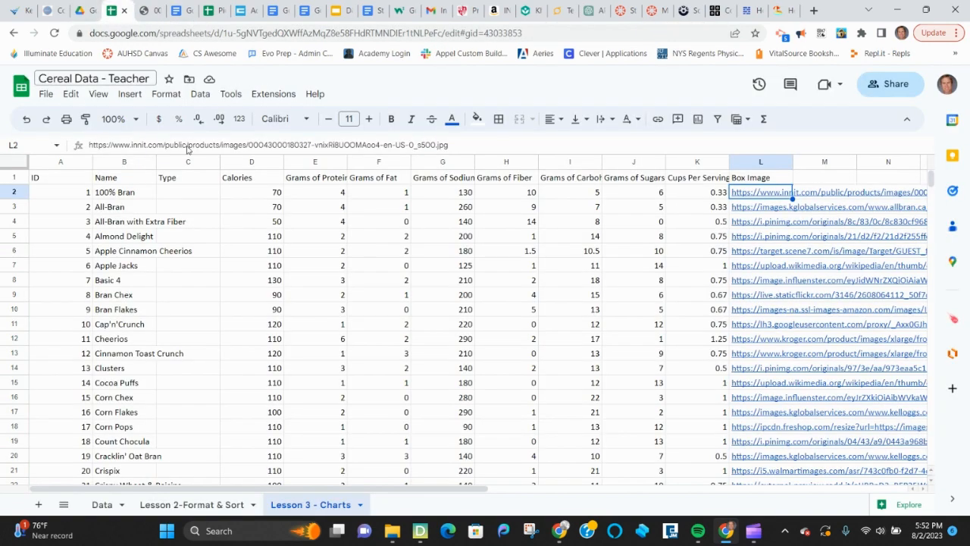
- Enter Adult as the Type for 100% Bran in C2
{"action": "left_click", "coordinate": [197, 195]}
{"action": "type", "text": "Adults"}
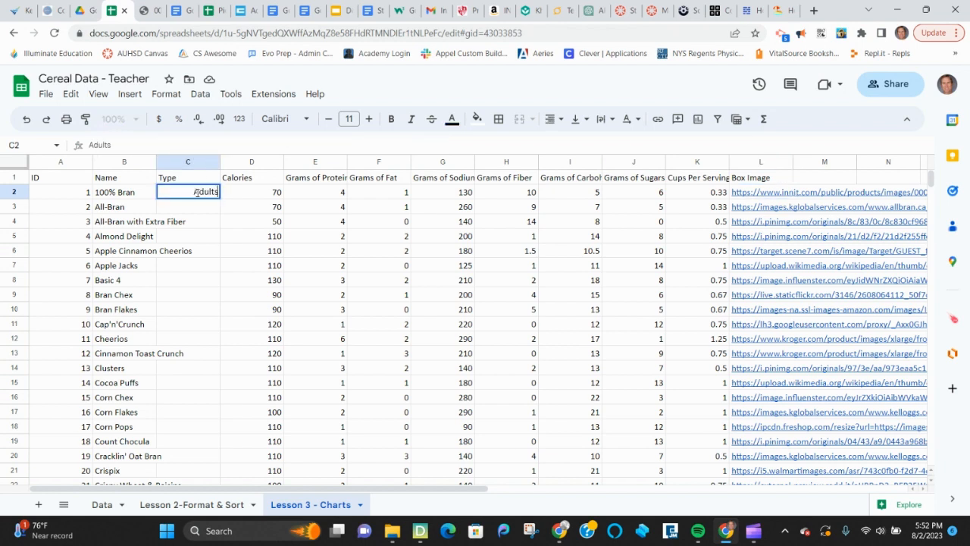
{"action": "key", "text": "Return"}
{"action": "left_click", "coordinate": [201, 191]}
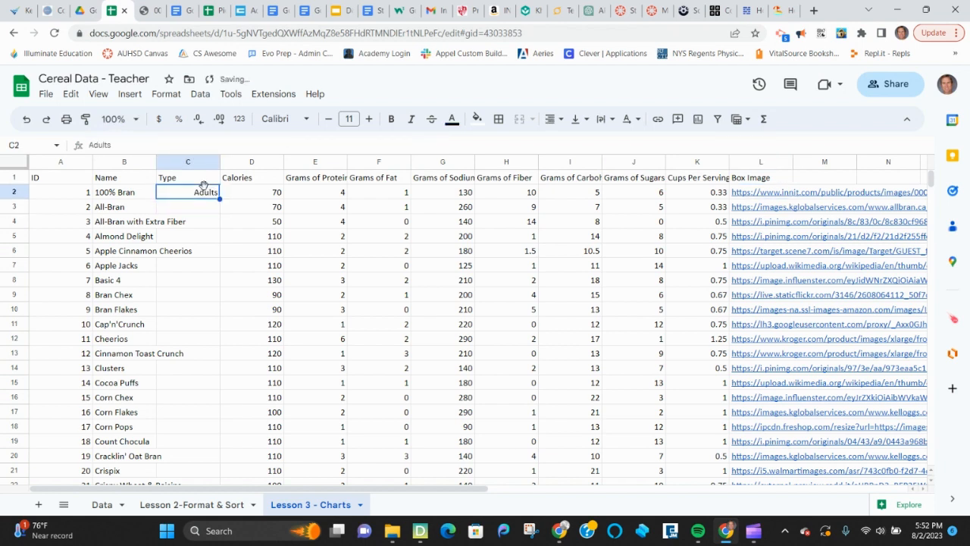
{"action": "type", "text": "Adult"}
{"action": "key", "text": "Return"}
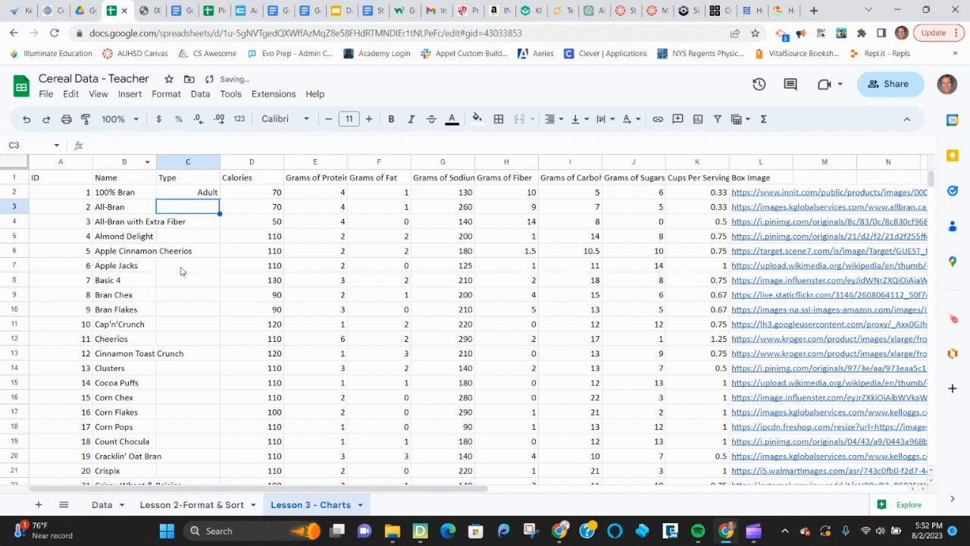
- View the Apple Jacks and Cocoa Puffs box images from their links, returning to the spreadsheet each time
{"action": "left_click", "coordinate": [142, 270]}
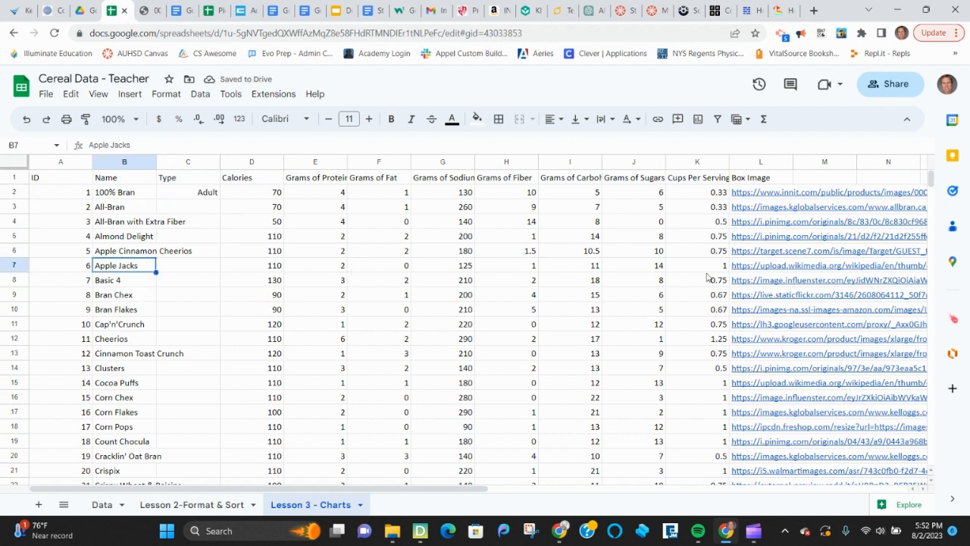
{"action": "left_click", "coordinate": [753, 271]}
{"action": "left_click", "coordinate": [659, 286]}
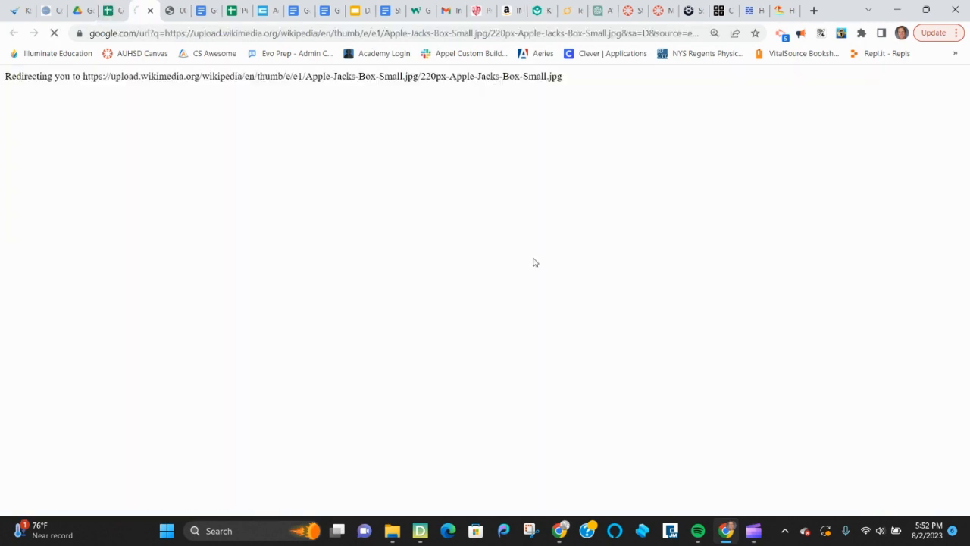
{"action": "left_click", "coordinate": [112, 10]}
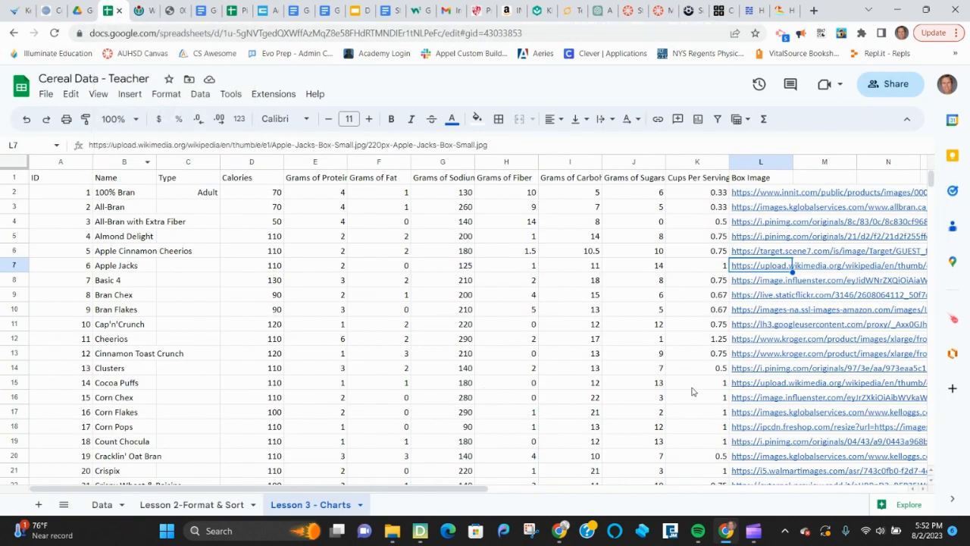
{"action": "left_click", "coordinate": [767, 385]}
{"action": "left_click", "coordinate": [669, 403]}
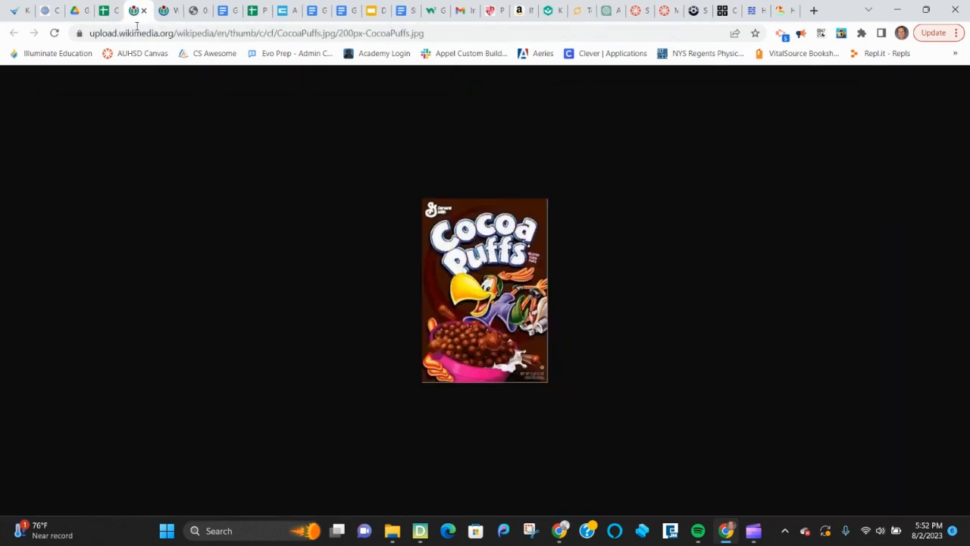
{"action": "left_click", "coordinate": [108, 10]}
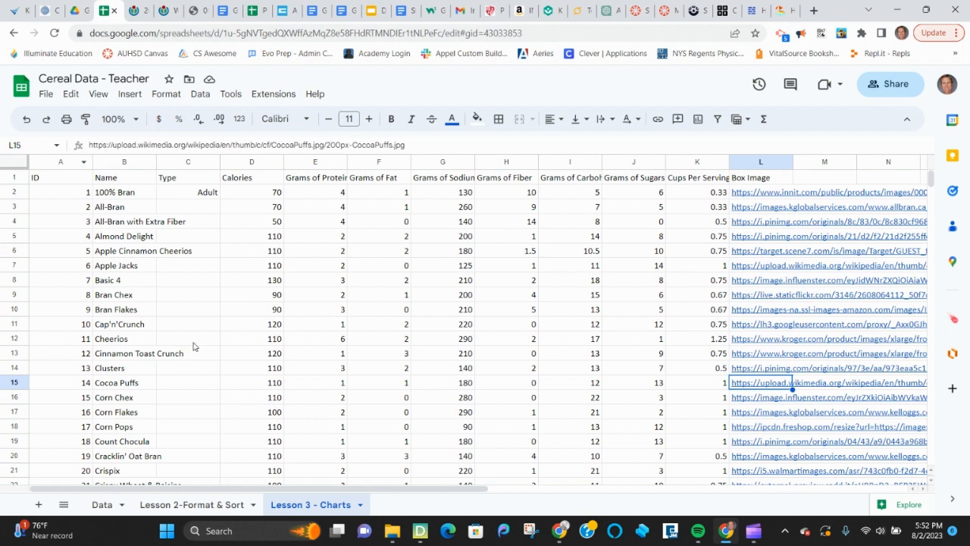
- Enter Kids as the Type for Cocoa Puffs in C15 and change the Type of 100% Bran to Adults
{"action": "left_click", "coordinate": [203, 384]}
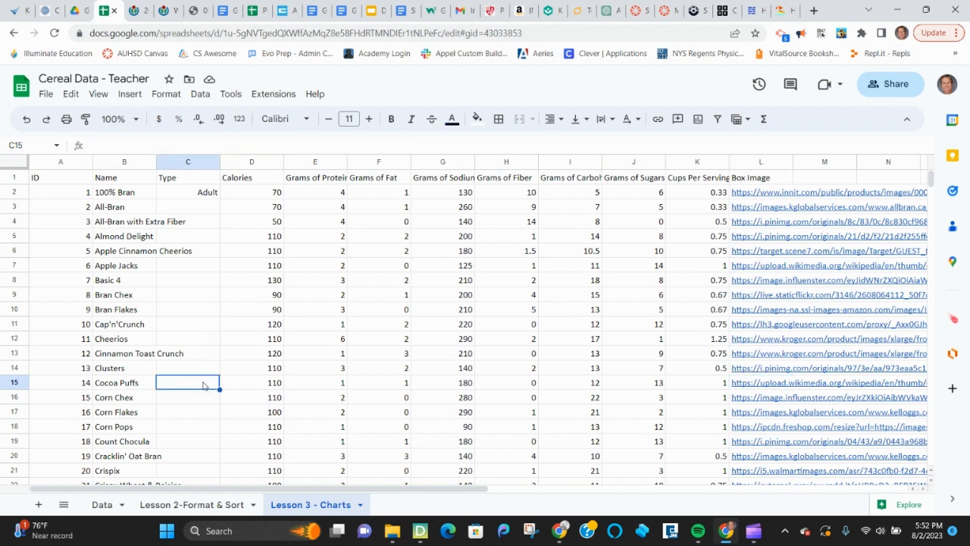
{"action": "type", "text": "Kids"}
{"action": "key", "text": "Return"}
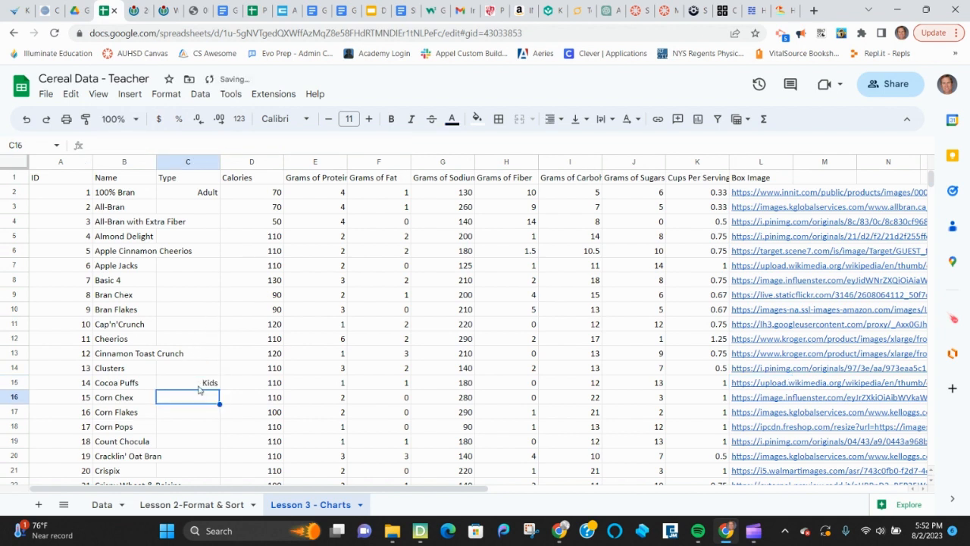
{"action": "left_click", "coordinate": [191, 192]}
{"action": "left_click", "coordinate": [159, 145]}
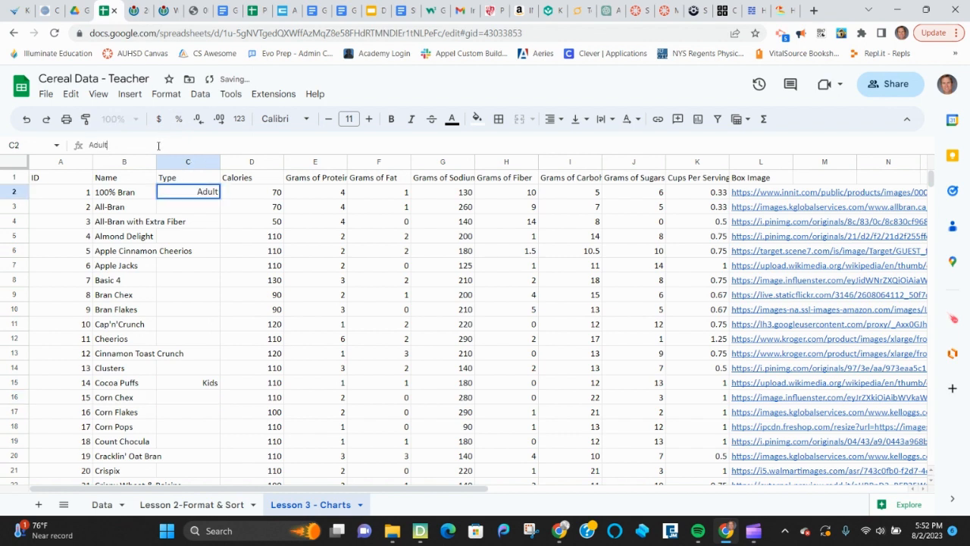
{"action": "type", "text": "s"}
{"action": "key", "text": "Return"}
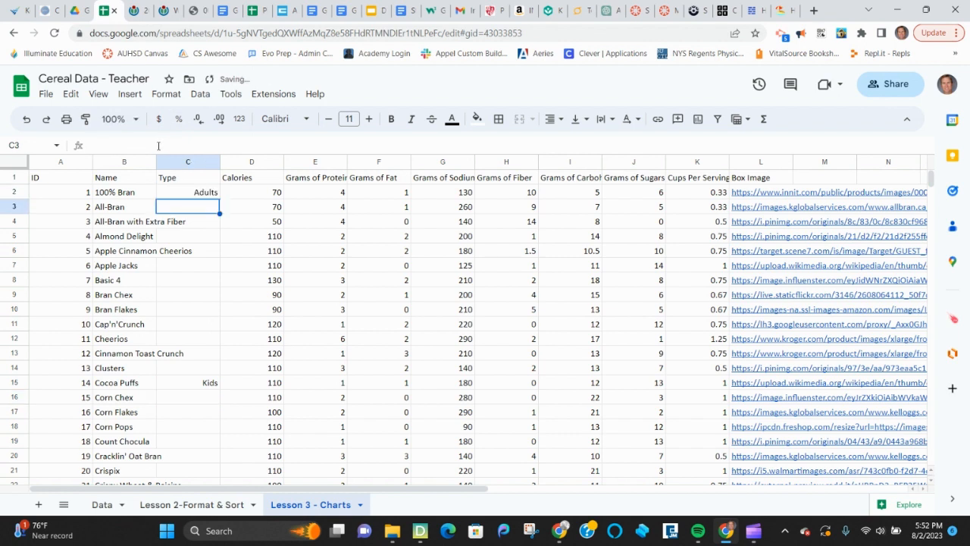
- Fill the Type column with Adults in C2:C14 and Kids in C15:C21
{"action": "left_click", "coordinate": [180, 368]}
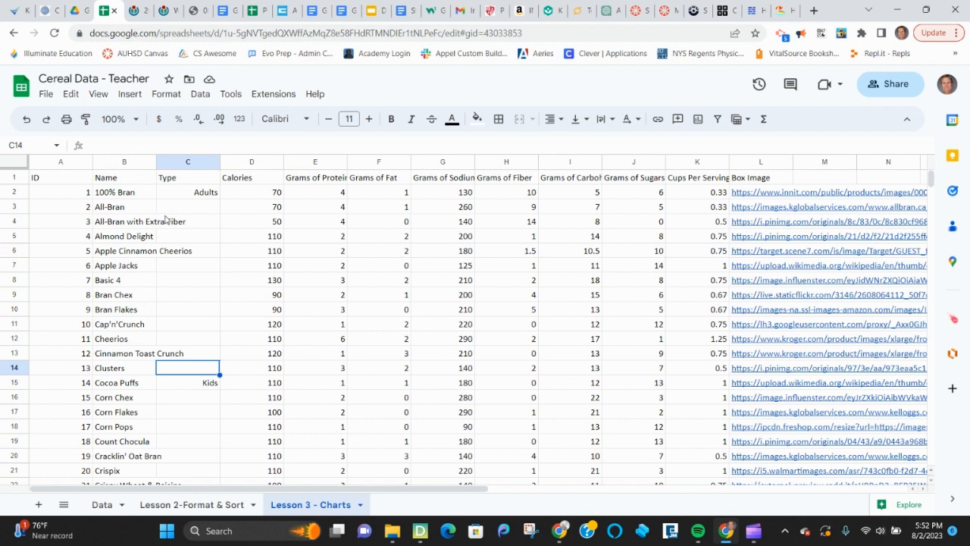
{"action": "left_click", "coordinate": [205, 194]}
{"action": "left_click_drag", "start_coordinate": [220, 199], "coordinate": [218, 472]}
{"action": "left_click", "coordinate": [218, 386]}
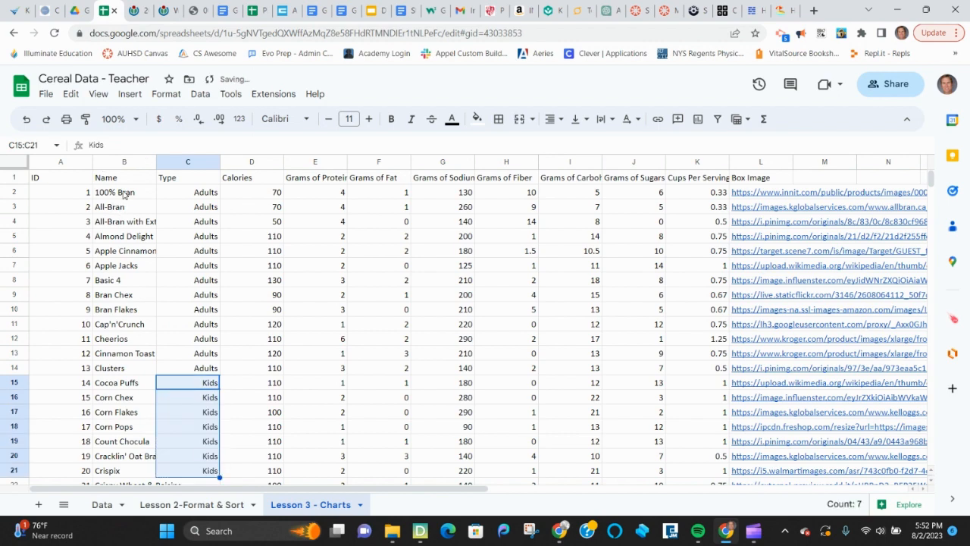
{"action": "left_click", "coordinate": [59, 309]}
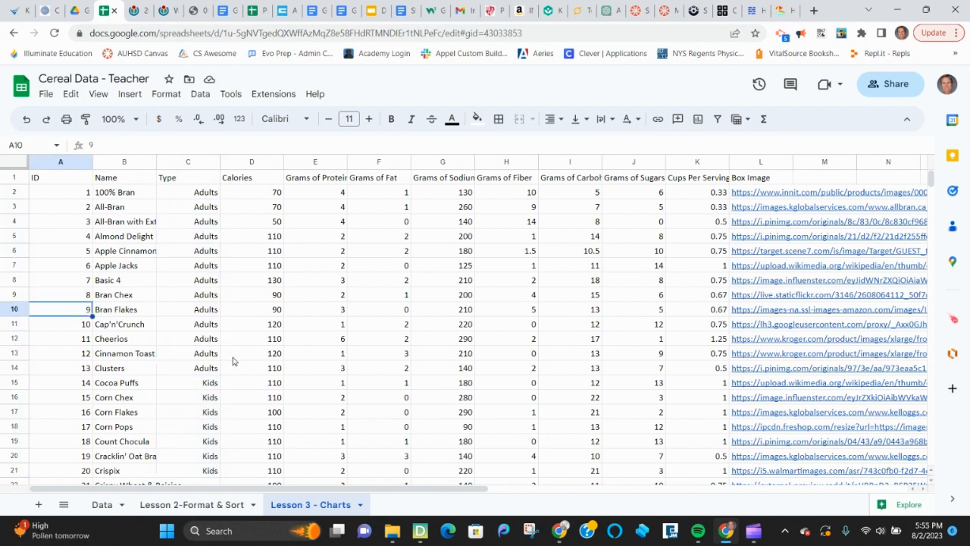
- Insert a chart from the Type values in C2:C21 and set it to a pie chart
{"action": "scroll", "coordinate": [193, 353], "scroll_direction": "down", "scroll_amount": 2}
{"action": "scroll", "coordinate": [193, 354], "scroll_direction": "up", "scroll_amount": 2}
{"action": "left_click_drag", "start_coordinate": [186, 198], "coordinate": [198, 472]}
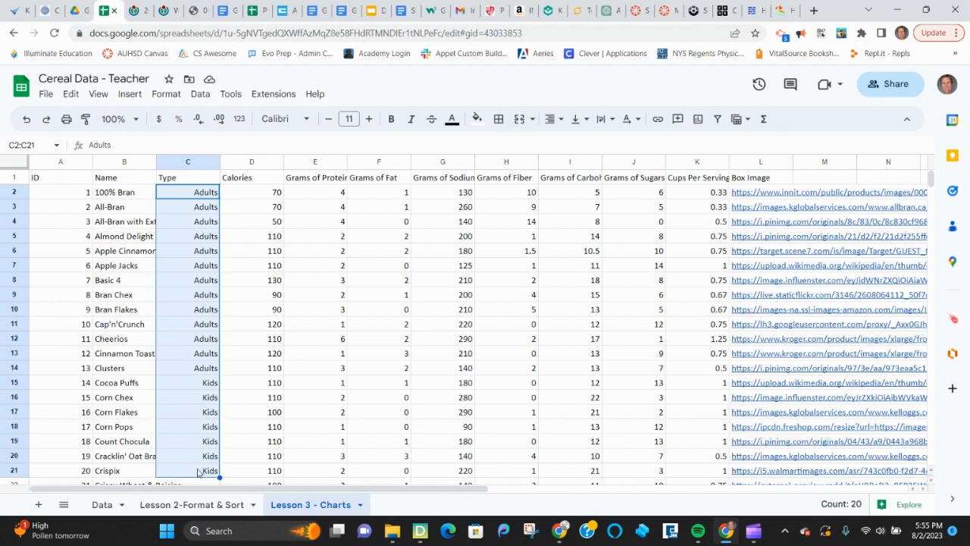
{"action": "left_click", "coordinate": [130, 94]}
{"action": "left_click", "coordinate": [150, 228]}
{"action": "left_click", "coordinate": [848, 212]}
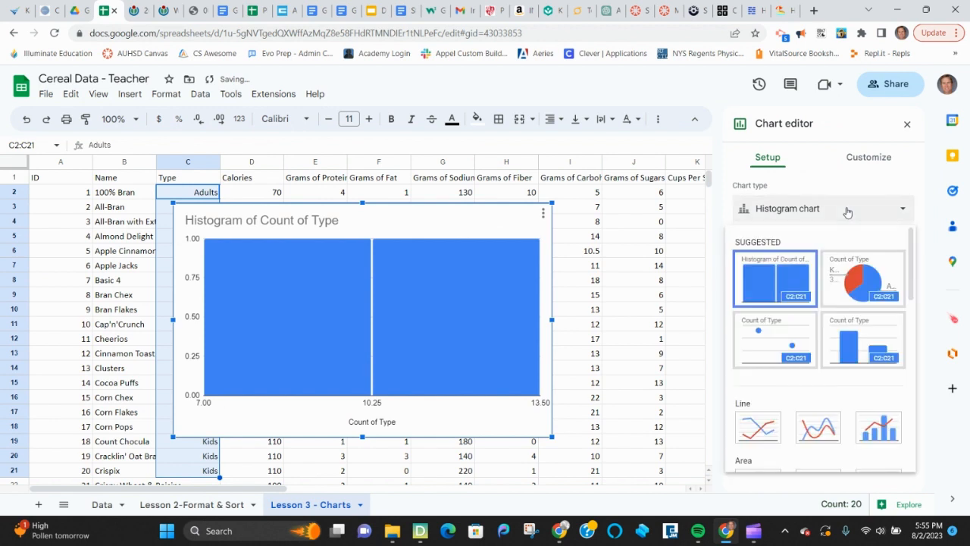
{"action": "left_click", "coordinate": [836, 285]}
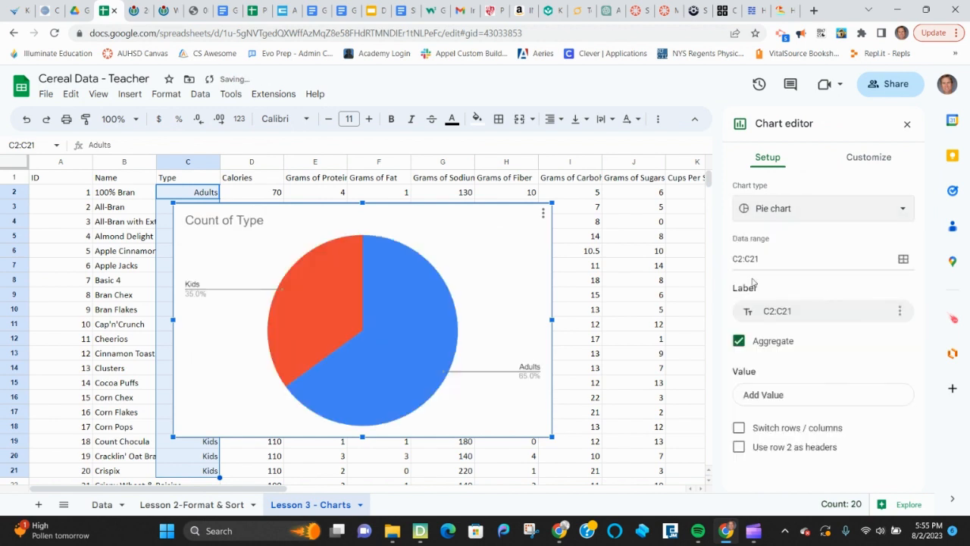
- Change the Count of Type chart to a column chart
{"action": "left_click", "coordinate": [785, 208]}
{"action": "scroll", "coordinate": [798, 321], "scroll_direction": "down", "scroll_amount": 2}
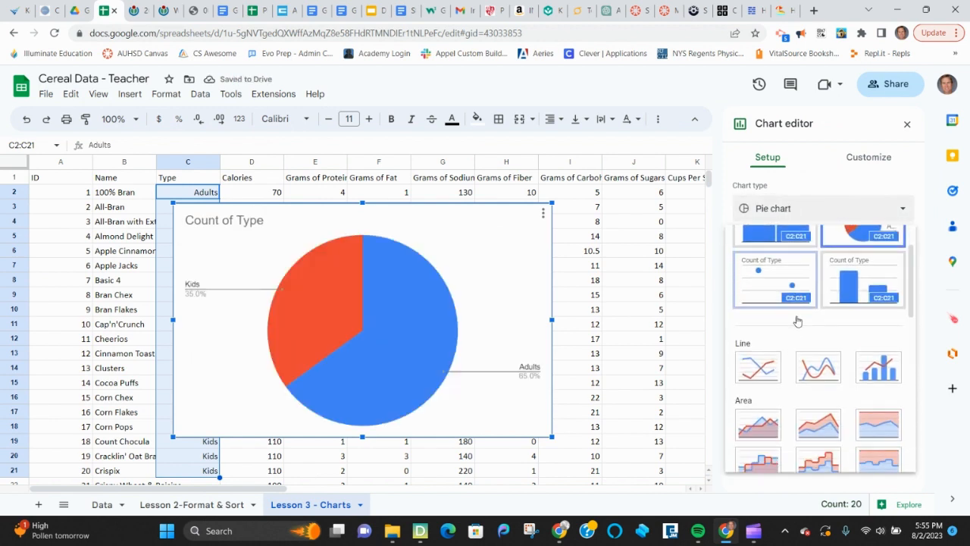
{"action": "scroll", "coordinate": [797, 321], "scroll_direction": "down", "scroll_amount": 3}
{"action": "left_click", "coordinate": [757, 398]}
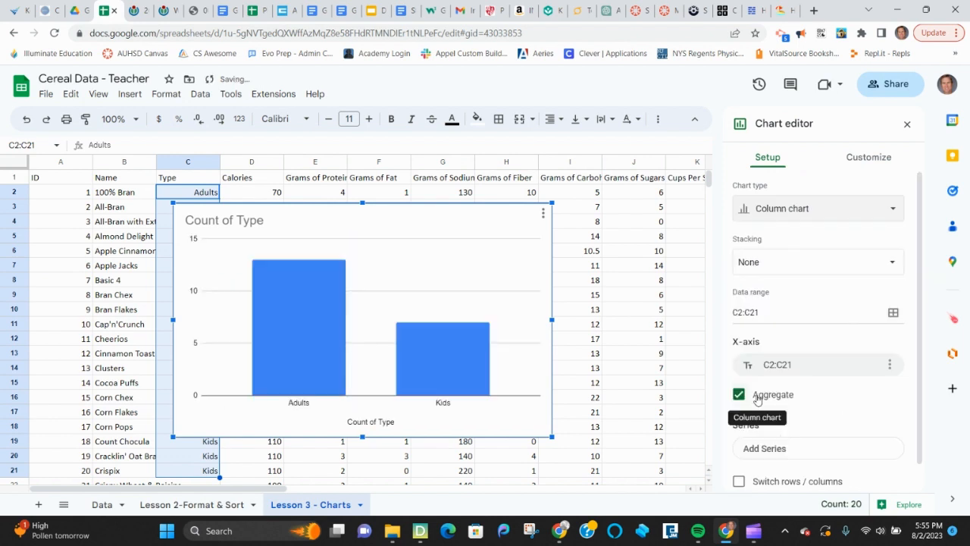